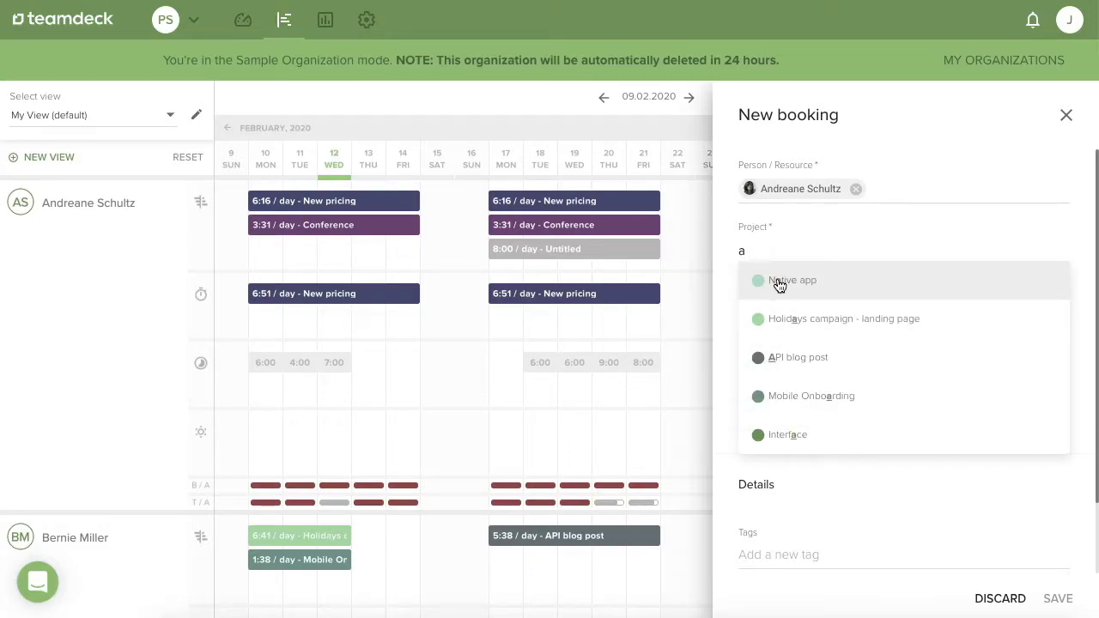
Save the Native app booking for 17–21 February 2020 at 7h per day.
{"action": "left_click", "coordinate": [778, 285]}
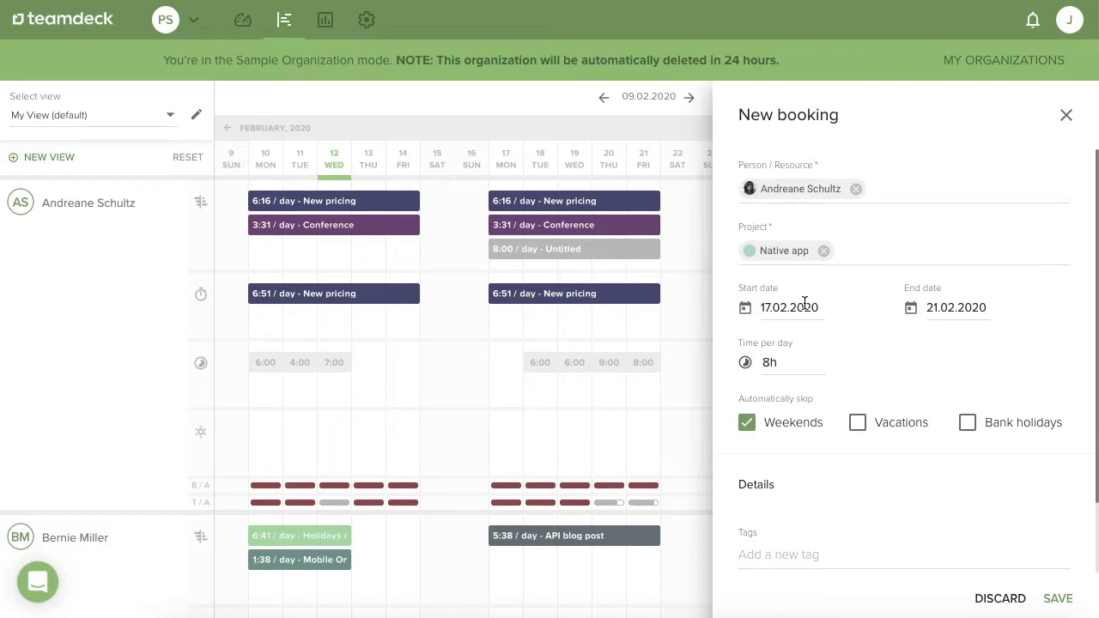
{"action": "left_click", "coordinate": [772, 364]}
{"action": "key", "text": "BackSpace"}
{"action": "type", "text": "7"}
{"action": "left_click", "coordinate": [1056, 597]}
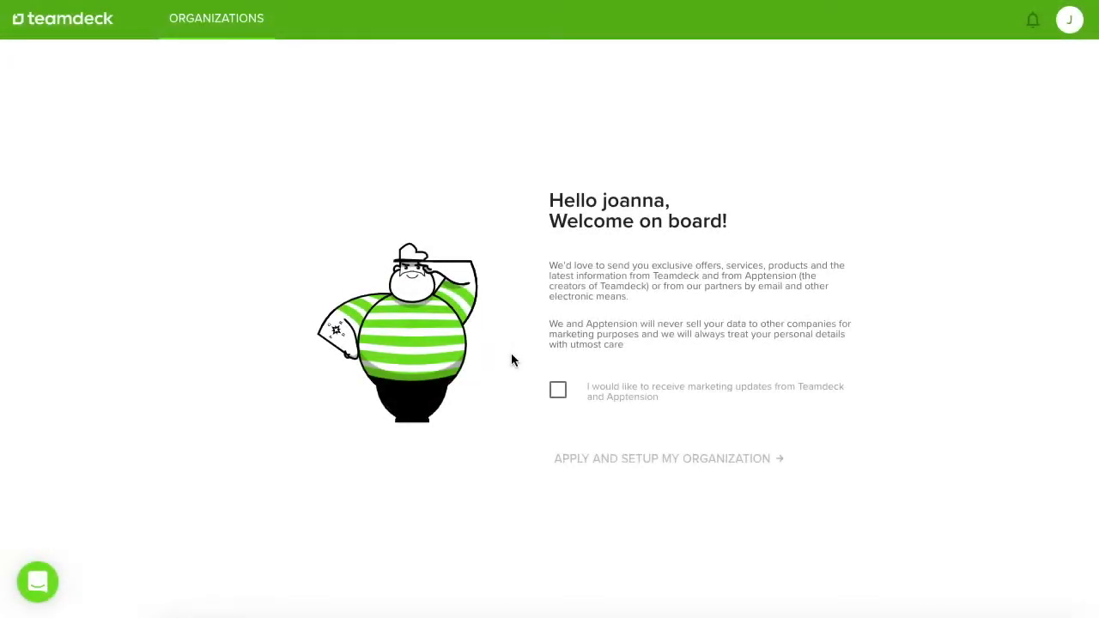
Accept marketing updates, start organization setup, skip the welcome tour and choose Play With Sample Data.
{"action": "left_click", "coordinate": [558, 392]}
{"action": "left_click", "coordinate": [587, 459]}
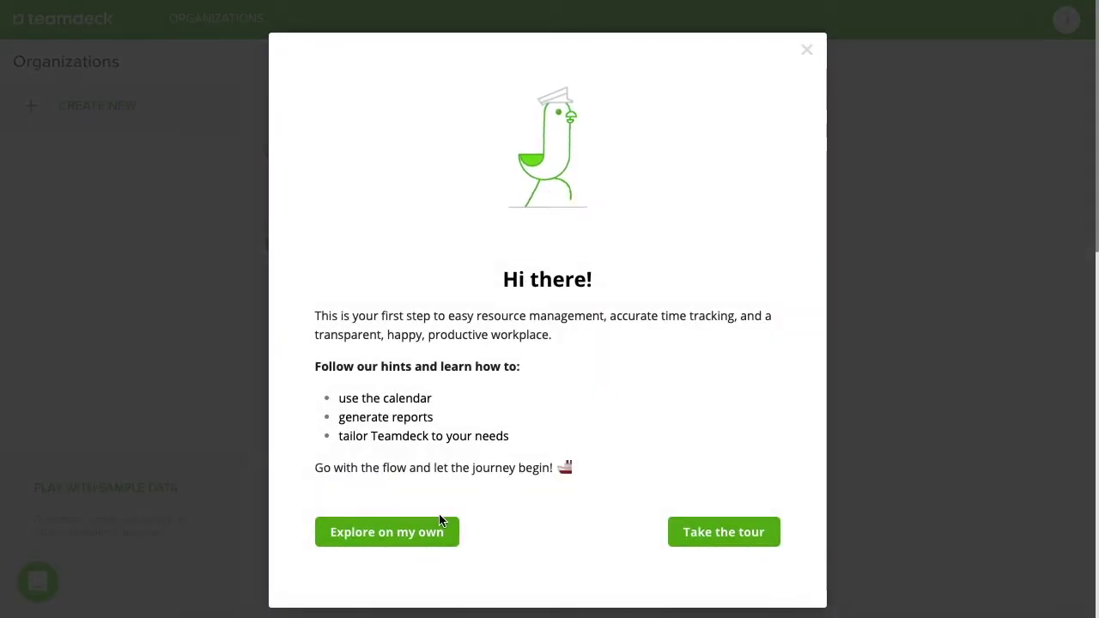
{"action": "left_click", "coordinate": [437, 530]}
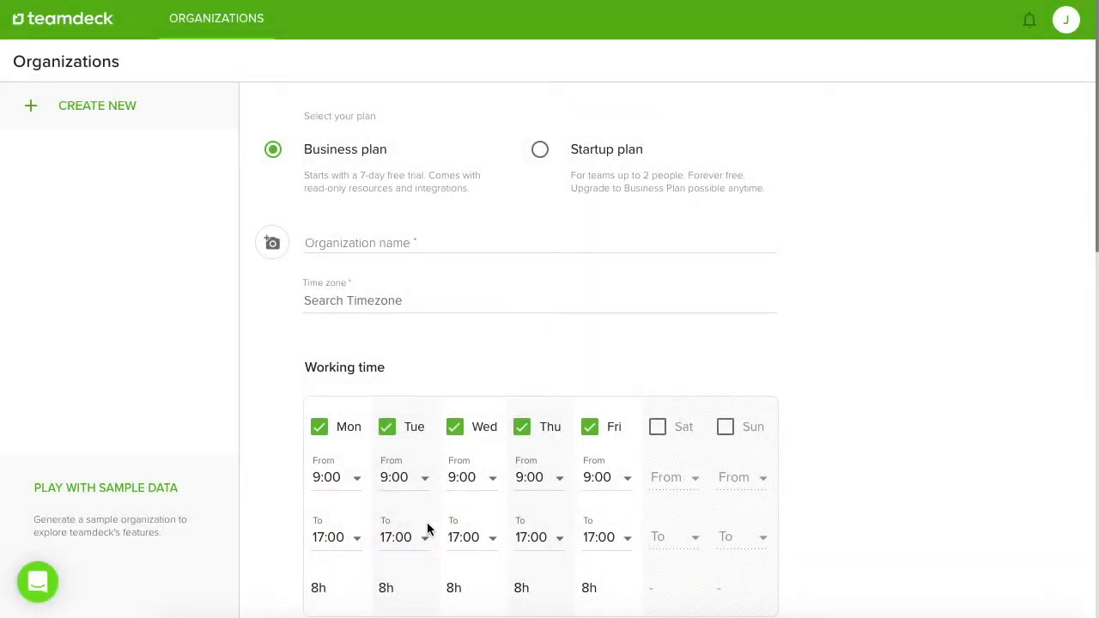
{"action": "left_click", "coordinate": [161, 488]}
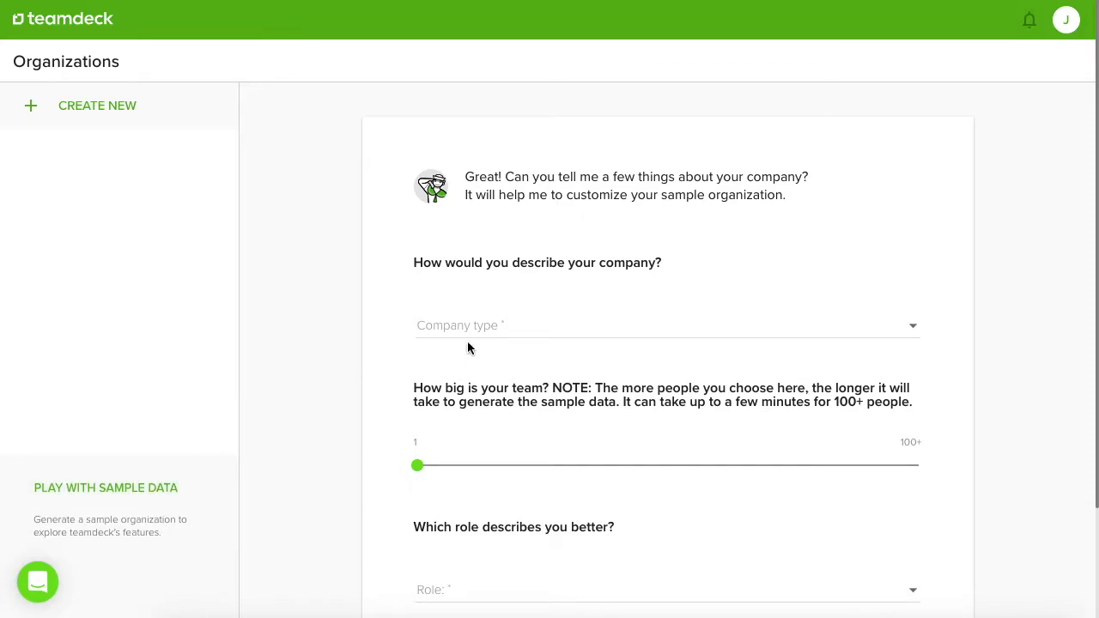
Generate a sample organization as a Product Startup with team size 19 and the Manager role.
{"action": "left_click", "coordinate": [536, 335]}
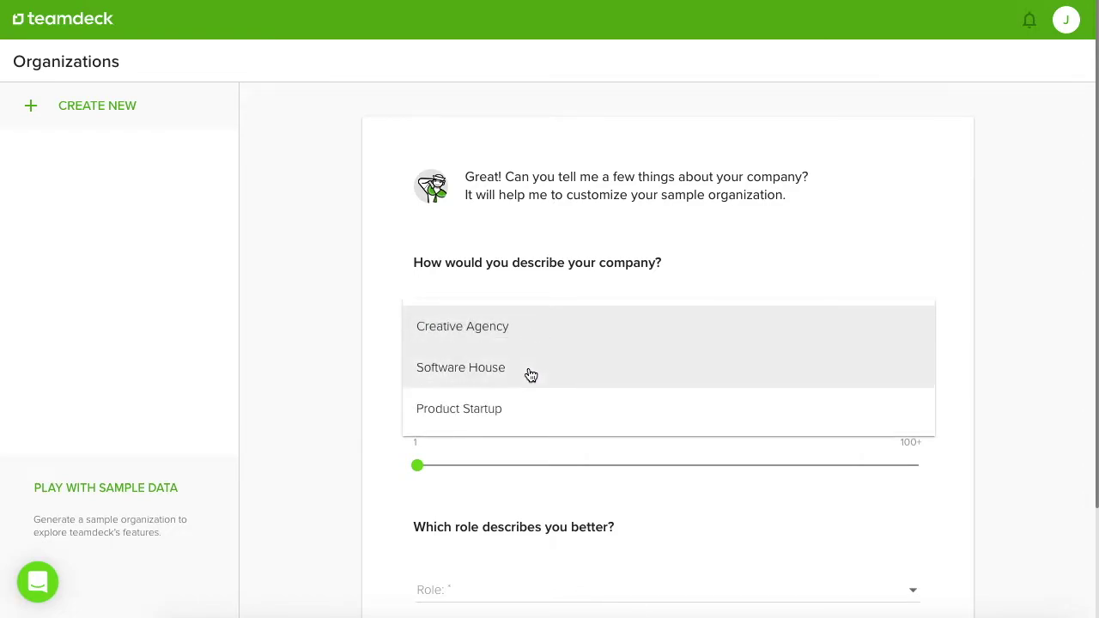
{"action": "left_click", "coordinate": [525, 408]}
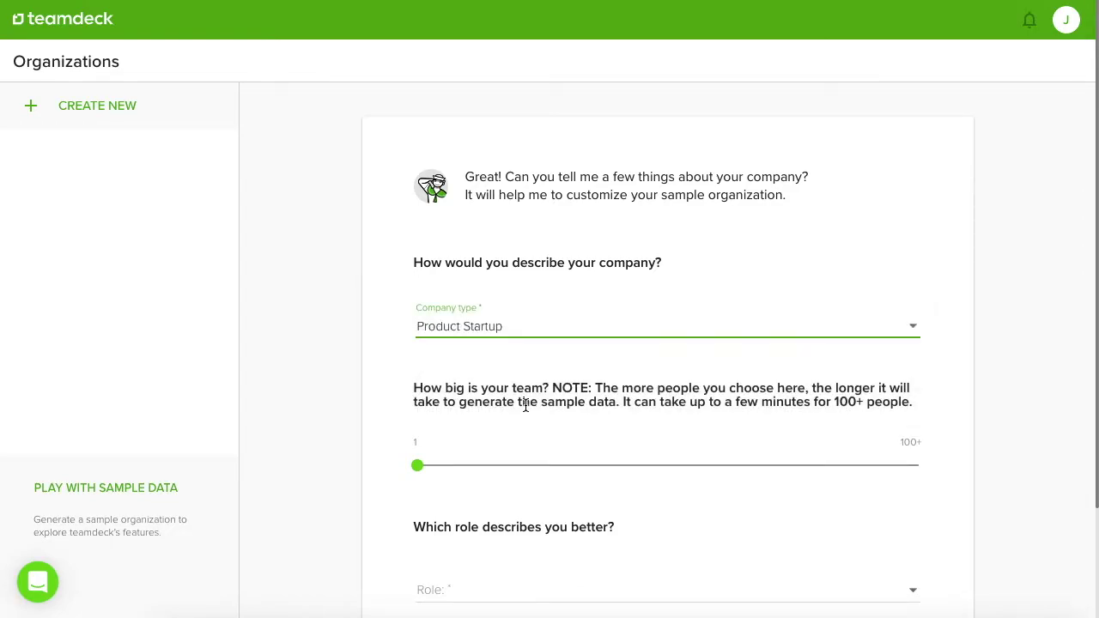
{"action": "left_click_drag", "start_coordinate": [419, 466], "coordinate": [424, 466]}
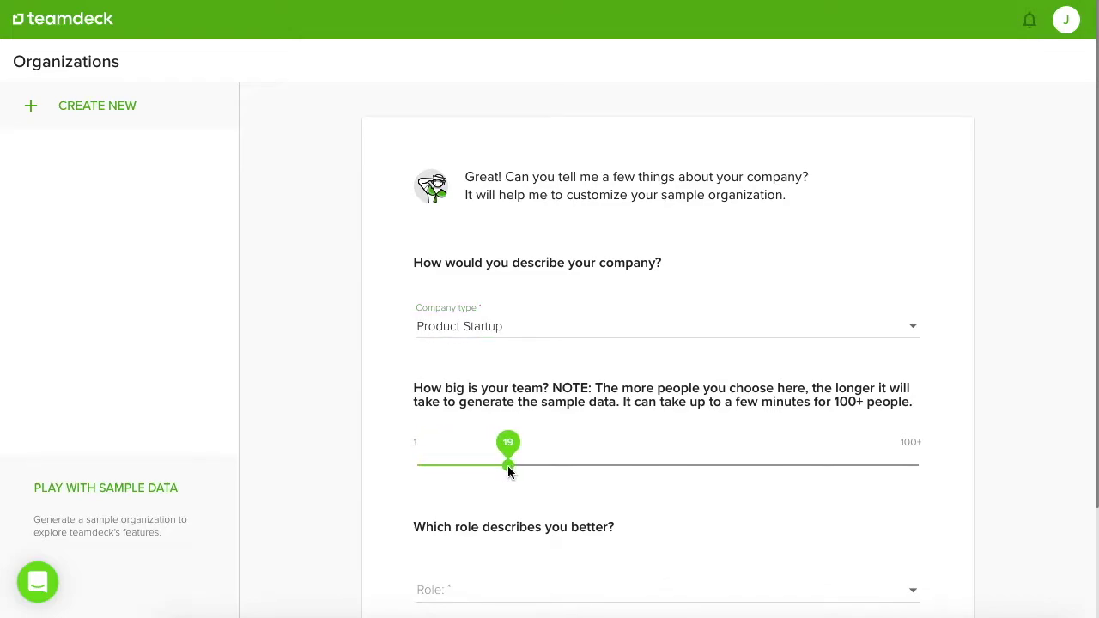
{"action": "scroll", "coordinate": [525, 499], "scroll_direction": "down", "scroll_amount": 3}
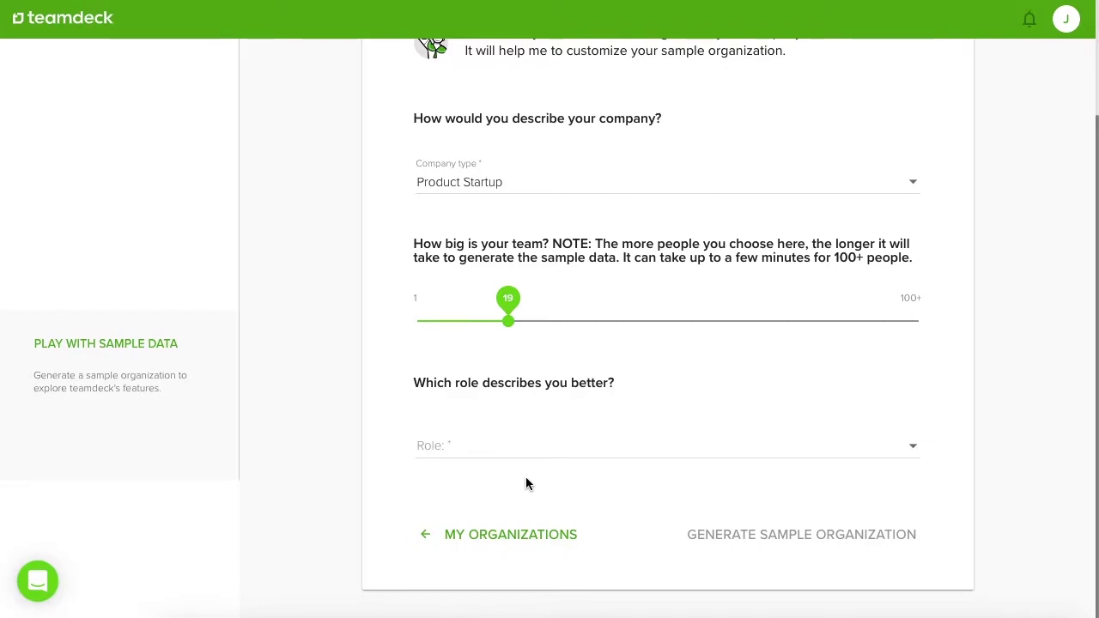
{"action": "left_click", "coordinate": [524, 452]}
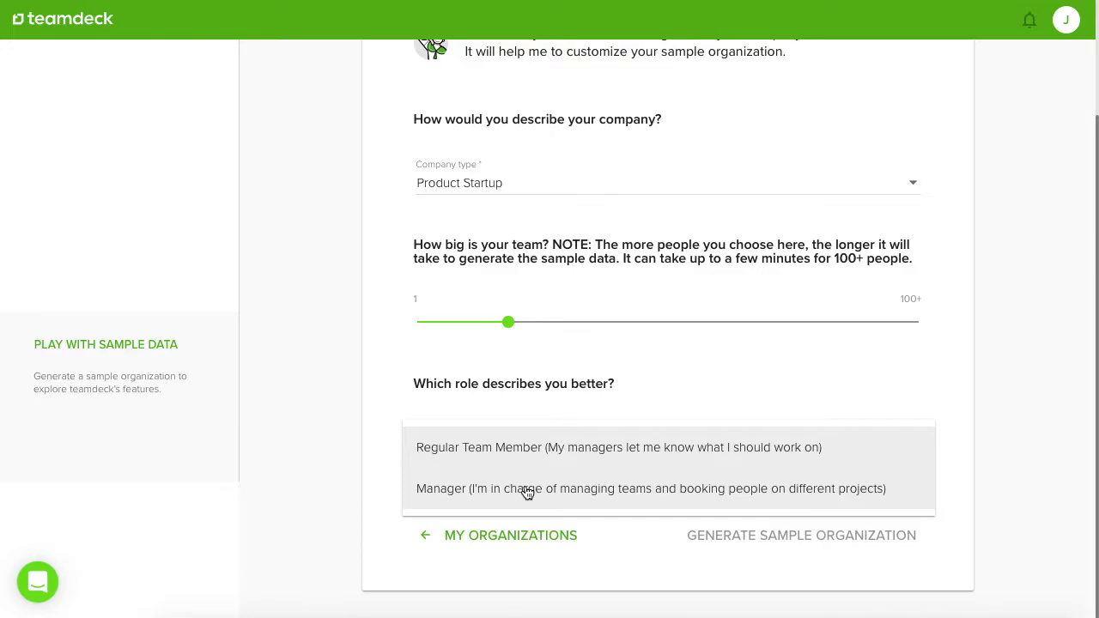
{"action": "left_click", "coordinate": [527, 490]}
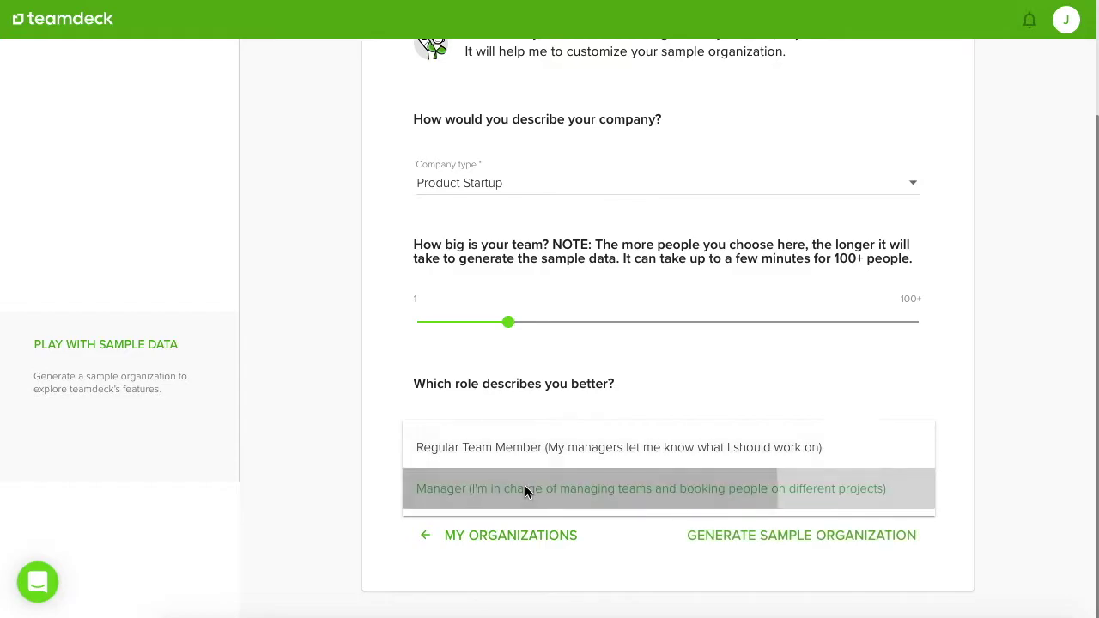
{"action": "left_click", "coordinate": [745, 544]}
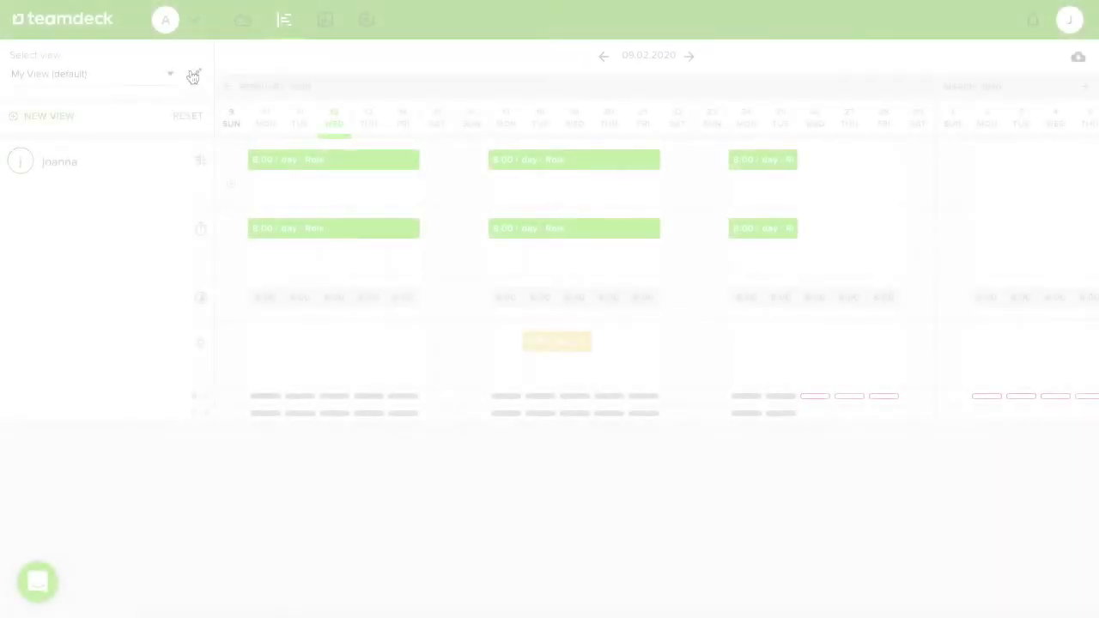
Go to Manage Organizations from the organization switcher and open a new sample-data questionnaire.
{"action": "left_click", "coordinate": [188, 25]}
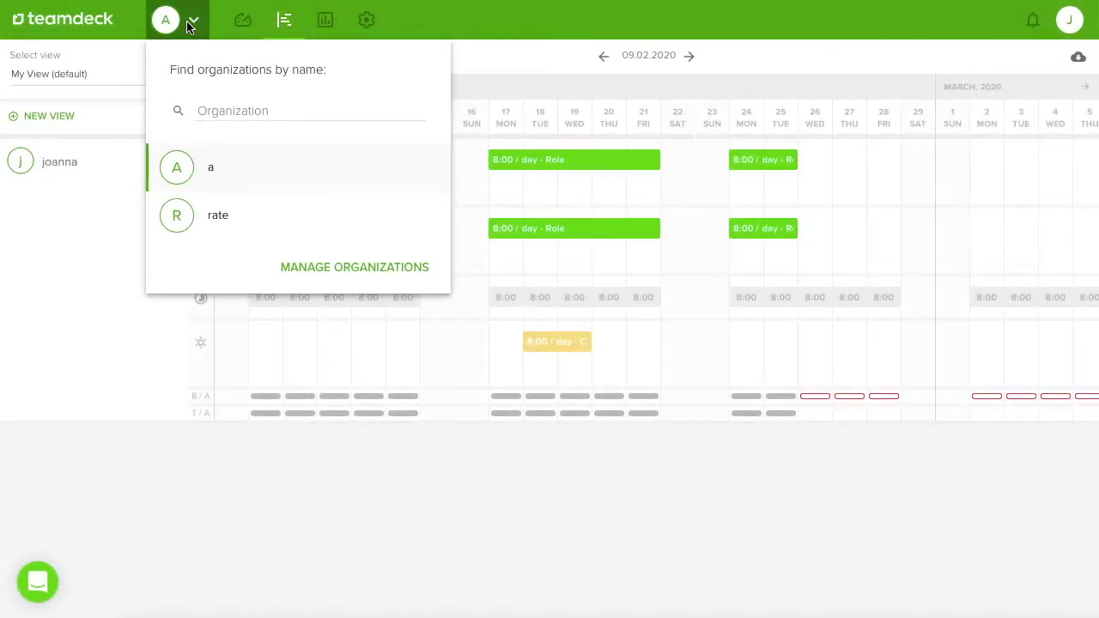
{"action": "left_click", "coordinate": [325, 267]}
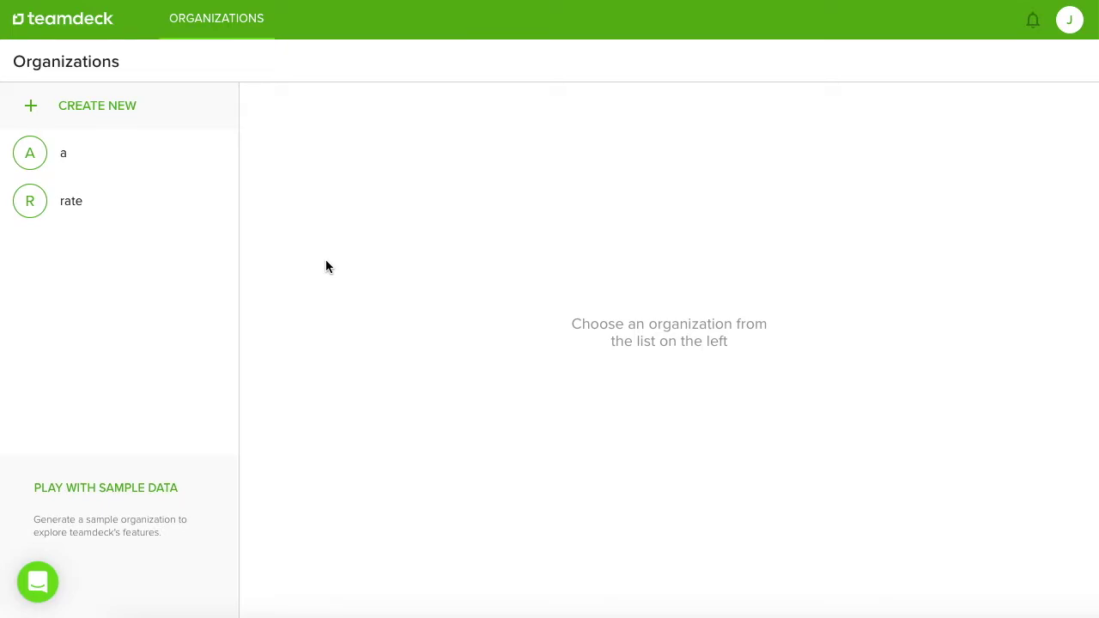
{"action": "left_click", "coordinate": [164, 488]}
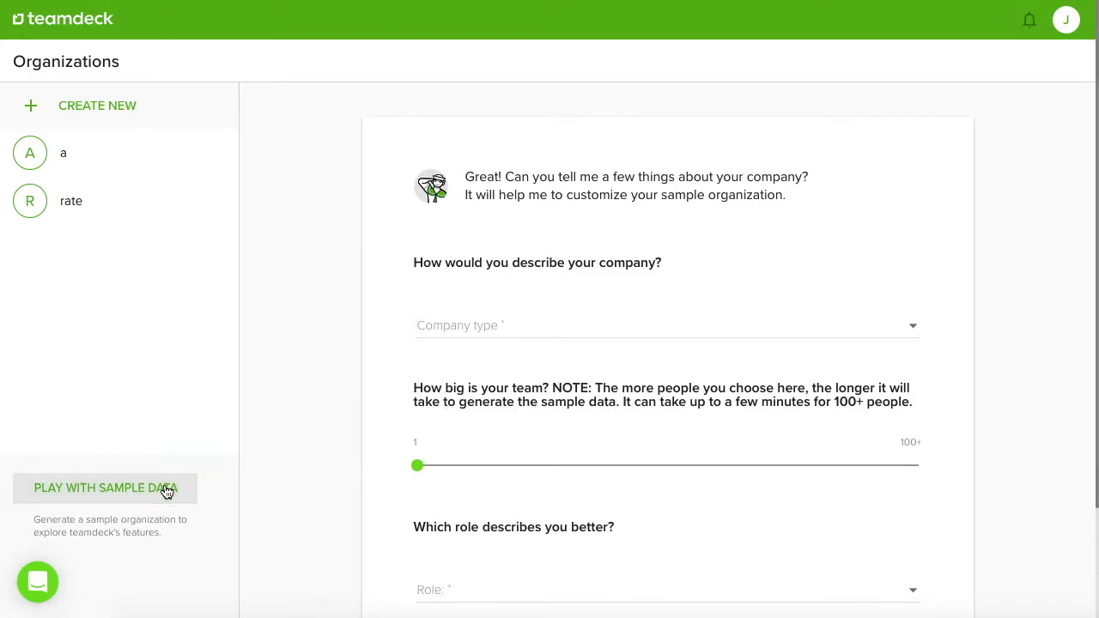
Generate a Product Startup sample organization with 17 people and the Manager role.
{"action": "left_click", "coordinate": [631, 341]}
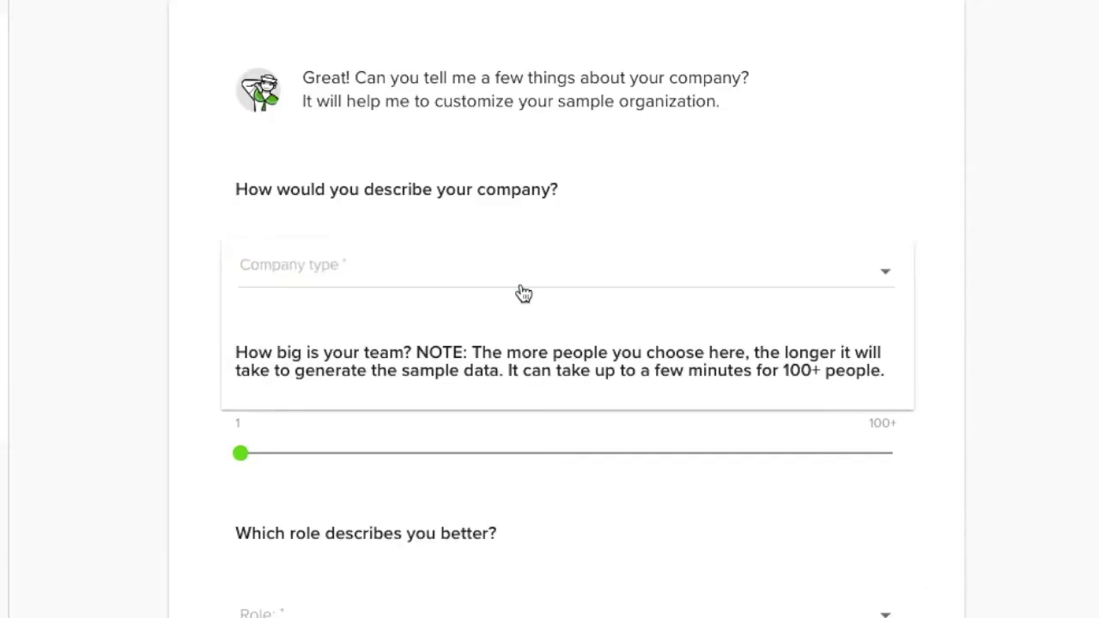
{"action": "left_click", "coordinate": [611, 406]}
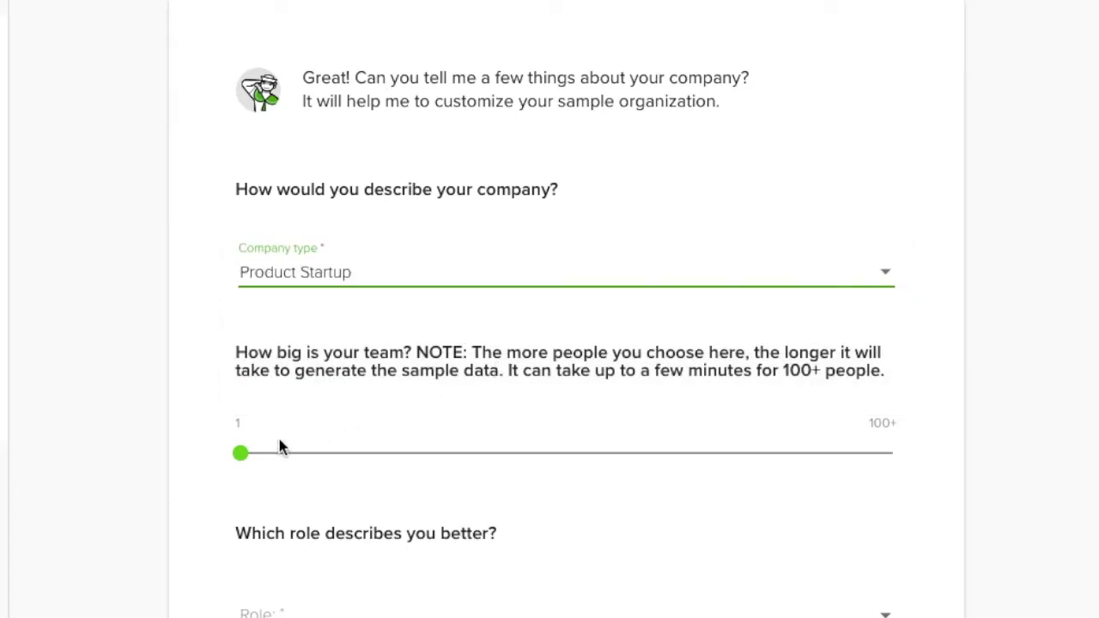
{"action": "left_click_drag", "start_coordinate": [245, 456], "coordinate": [346, 461]}
{"action": "scroll", "coordinate": [464, 522], "scroll_direction": "down", "scroll_amount": 2}
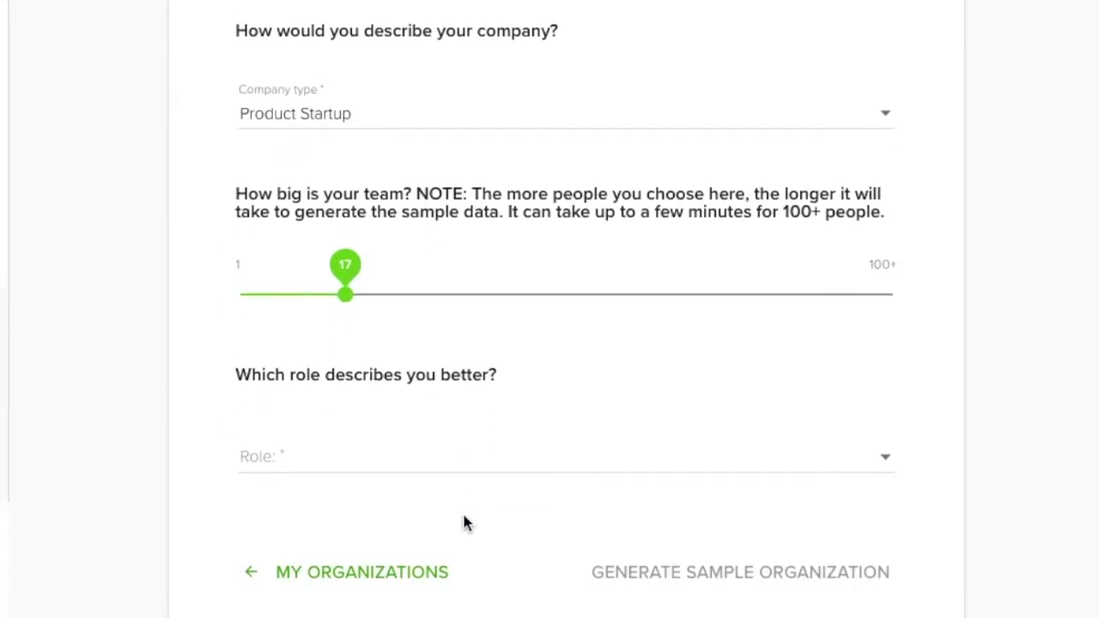
{"action": "left_click", "coordinate": [485, 432]}
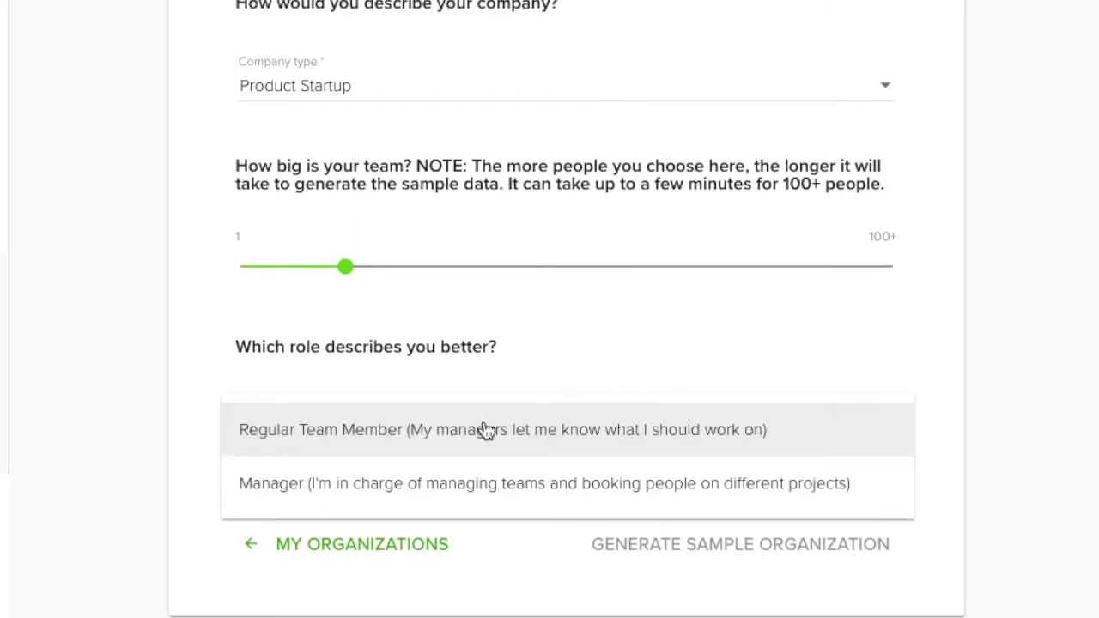
{"action": "left_click", "coordinate": [496, 487]}
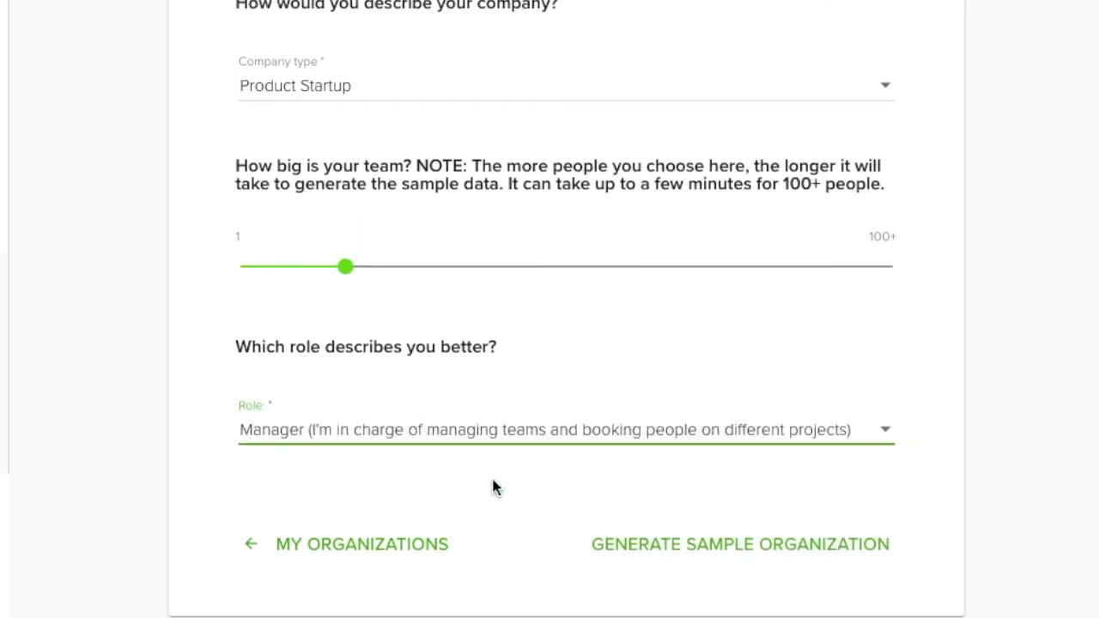
{"action": "left_click", "coordinate": [661, 567]}
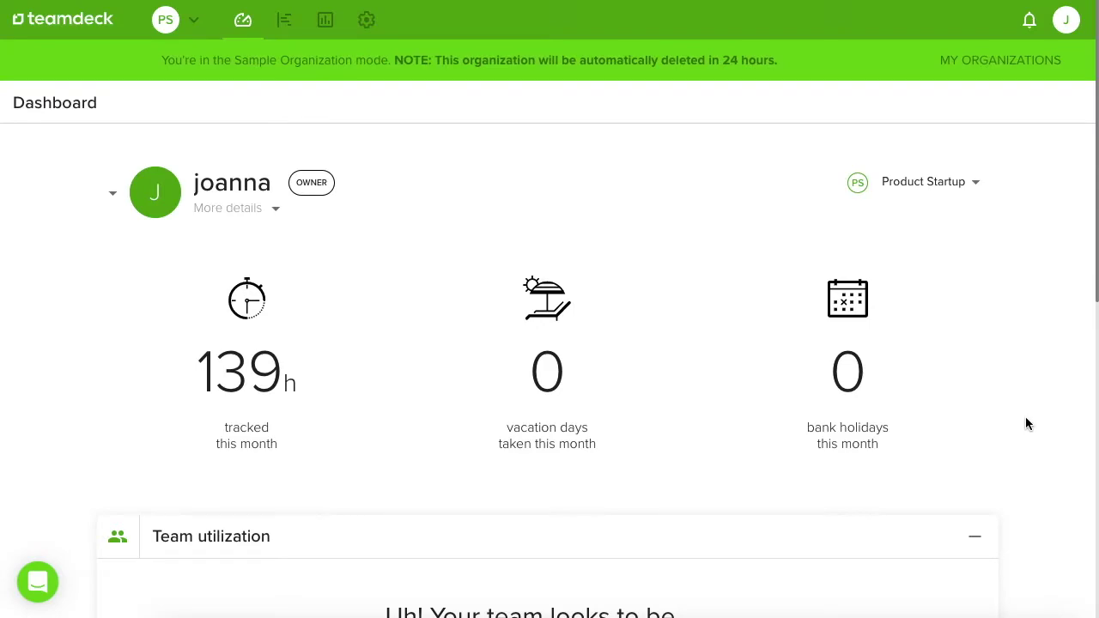
In the Calendar, book the first member on Native app for Mon 17–Fri 21 February at 7h per day.
{"action": "left_click", "coordinate": [286, 26]}
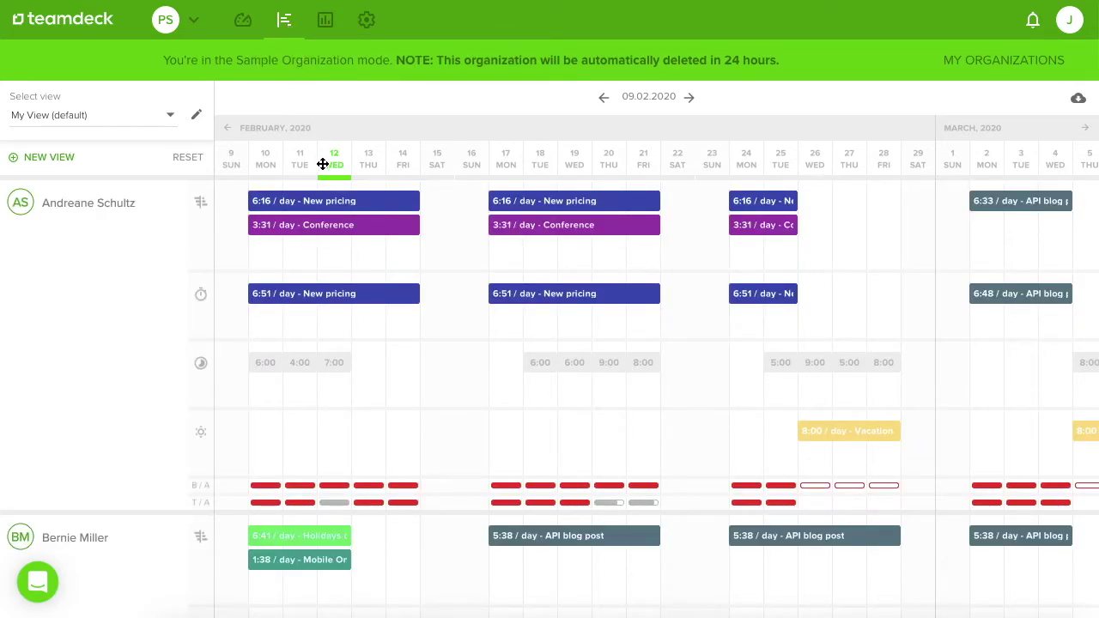
{"action": "left_click", "coordinate": [351, 204]}
{"action": "left_click_drag", "start_coordinate": [504, 248], "coordinate": [636, 251]}
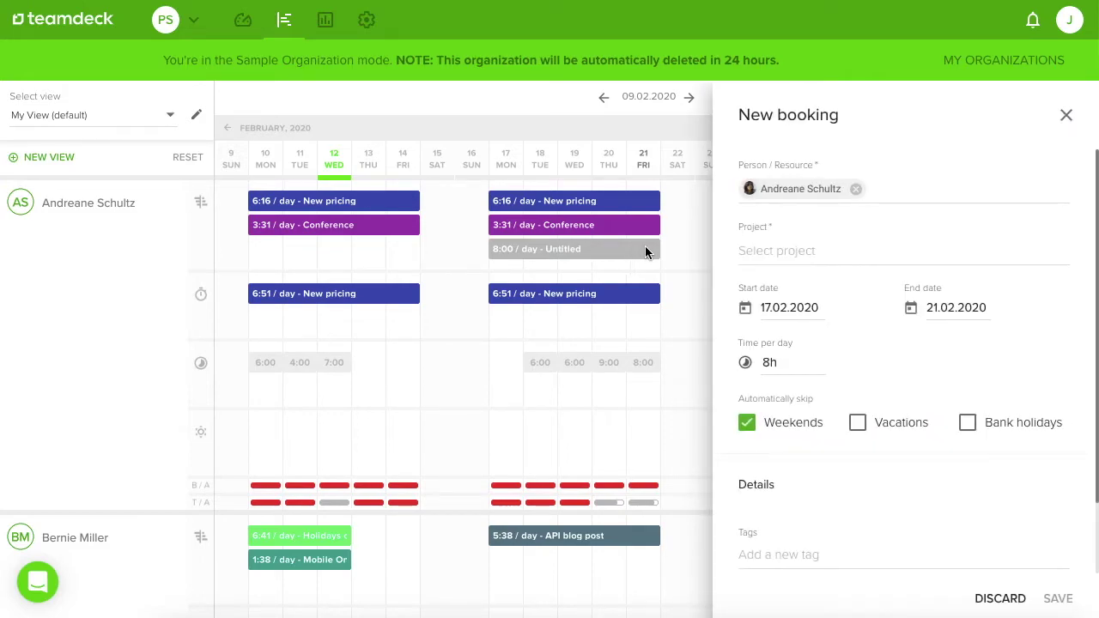
{"action": "left_click", "coordinate": [751, 256]}
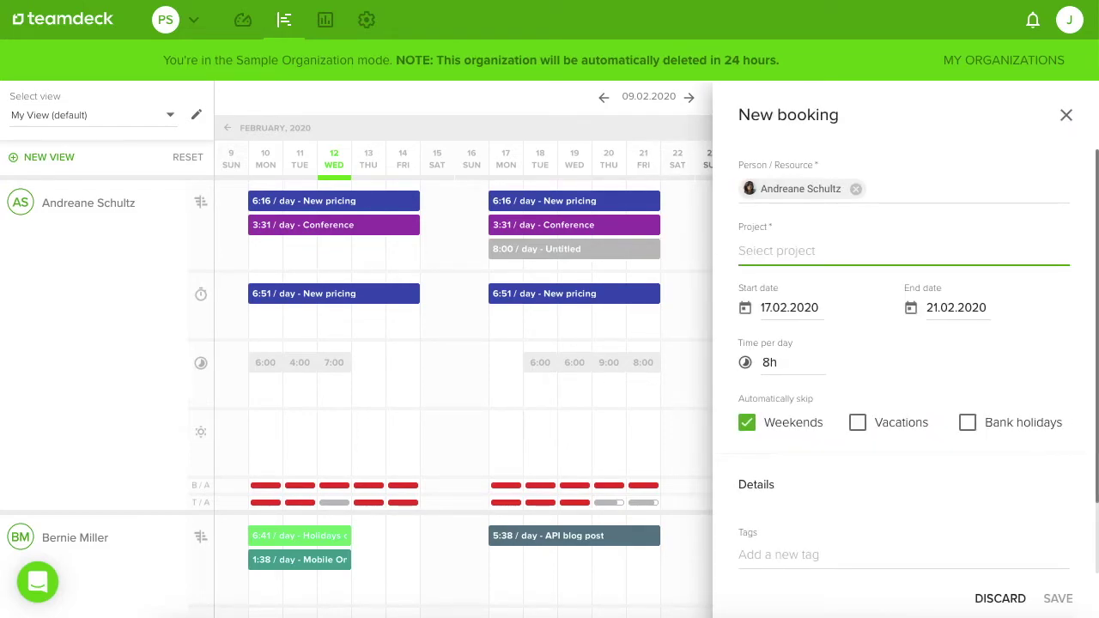
{"action": "type", "text": "a"}
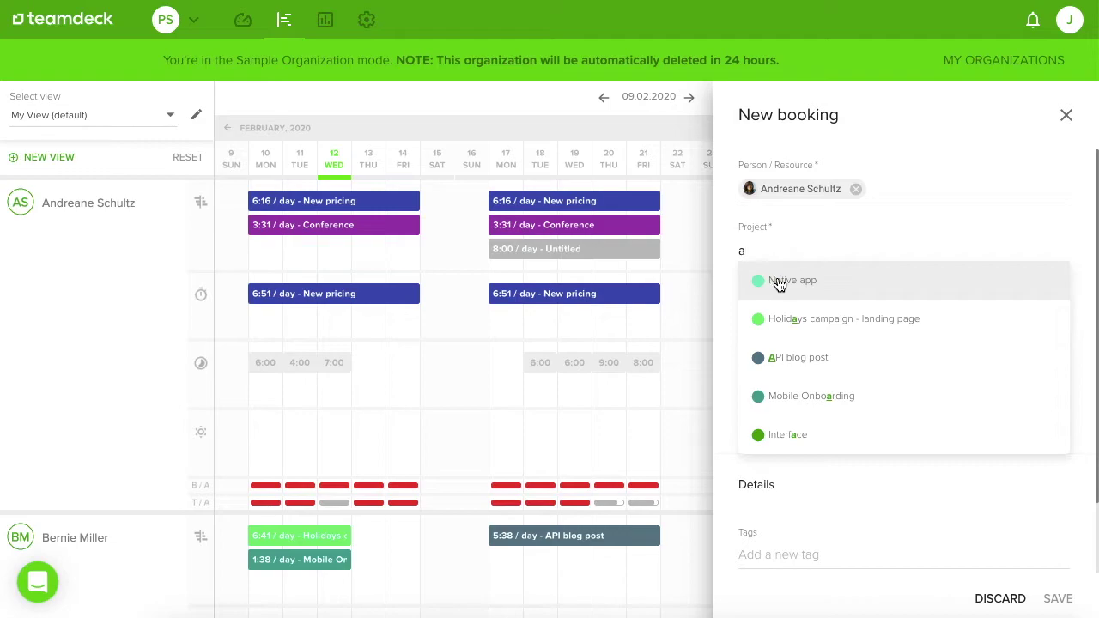
{"action": "left_click", "coordinate": [778, 285]}
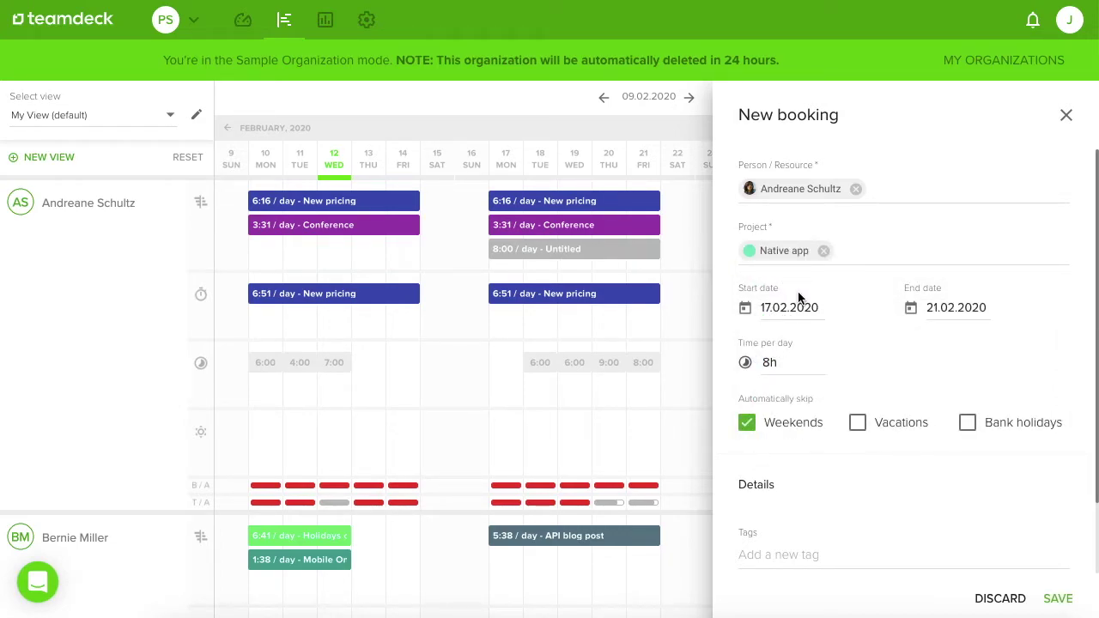
{"action": "left_click", "coordinate": [772, 365]}
{"action": "key", "text": "BackSpace"}
{"action": "left_click", "coordinate": [1056, 598]}
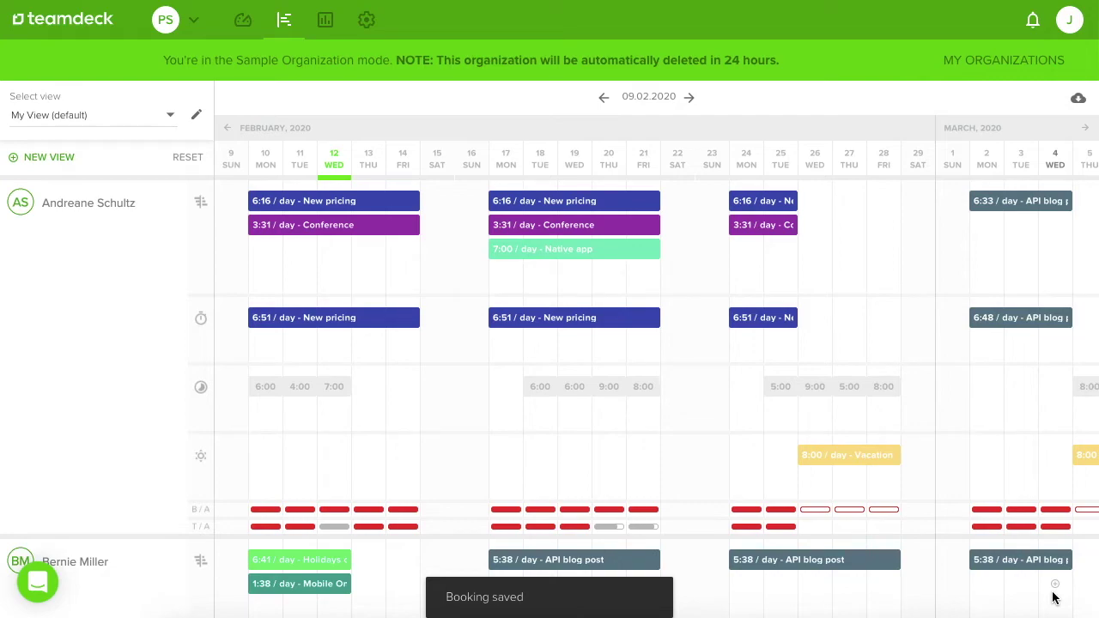
{"action": "left_click", "coordinate": [569, 320]}
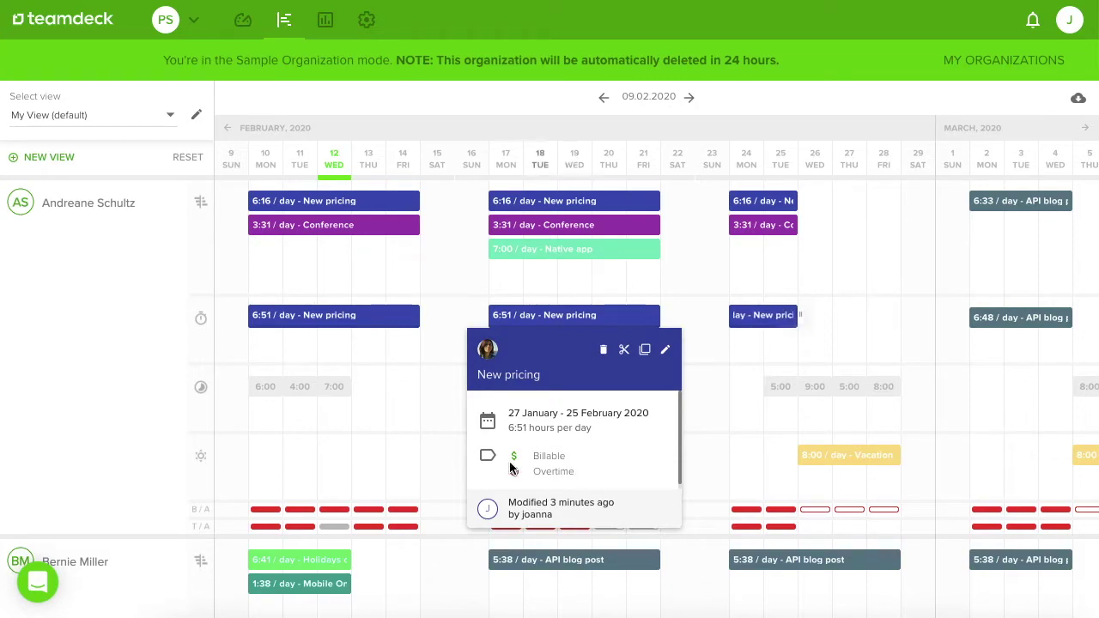
{"action": "mouse_move", "coordinate": [334, 397]}
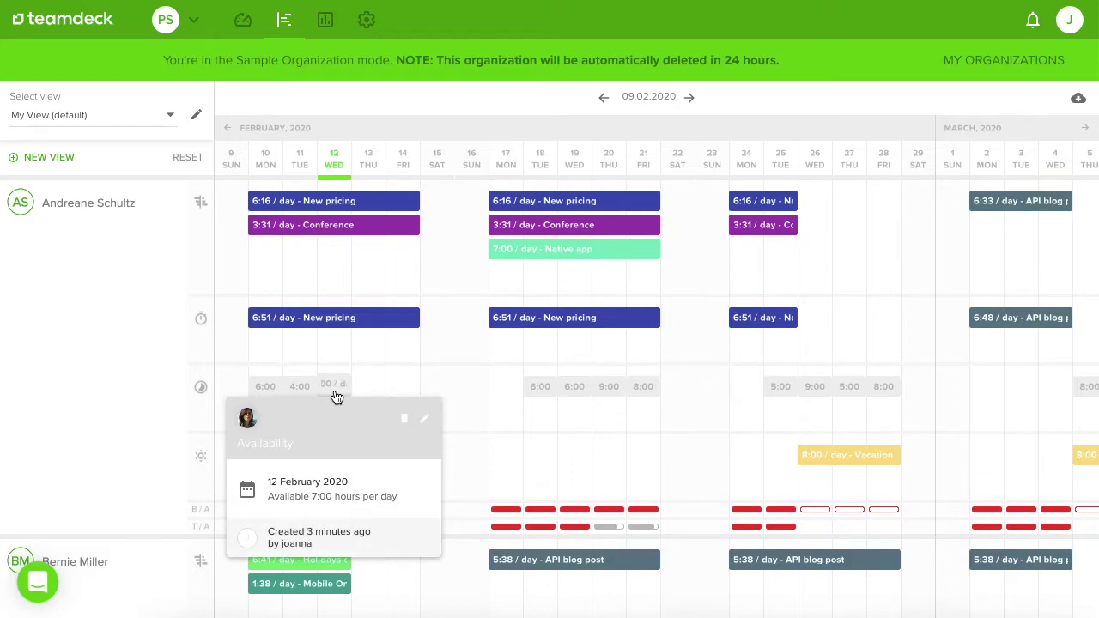
{"action": "left_click", "coordinate": [369, 409]}
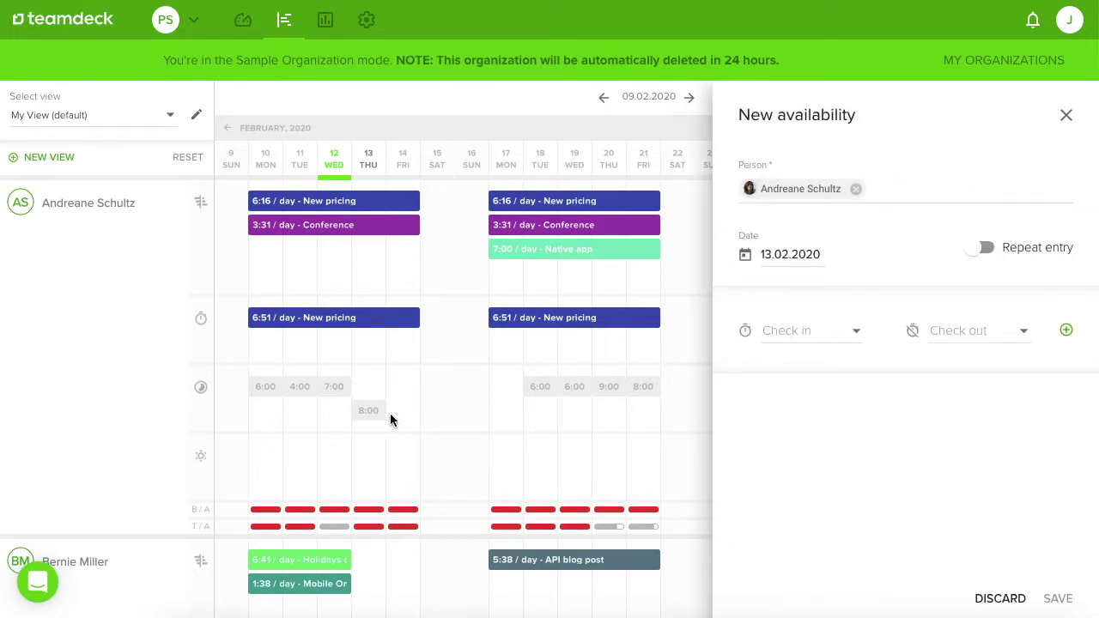
Save 13 February availability from 7:00 check-in to 13:30 check-out.
{"action": "left_click", "coordinate": [849, 331]}
{"action": "scroll", "coordinate": [819, 482], "scroll_direction": "down", "scroll_amount": 5}
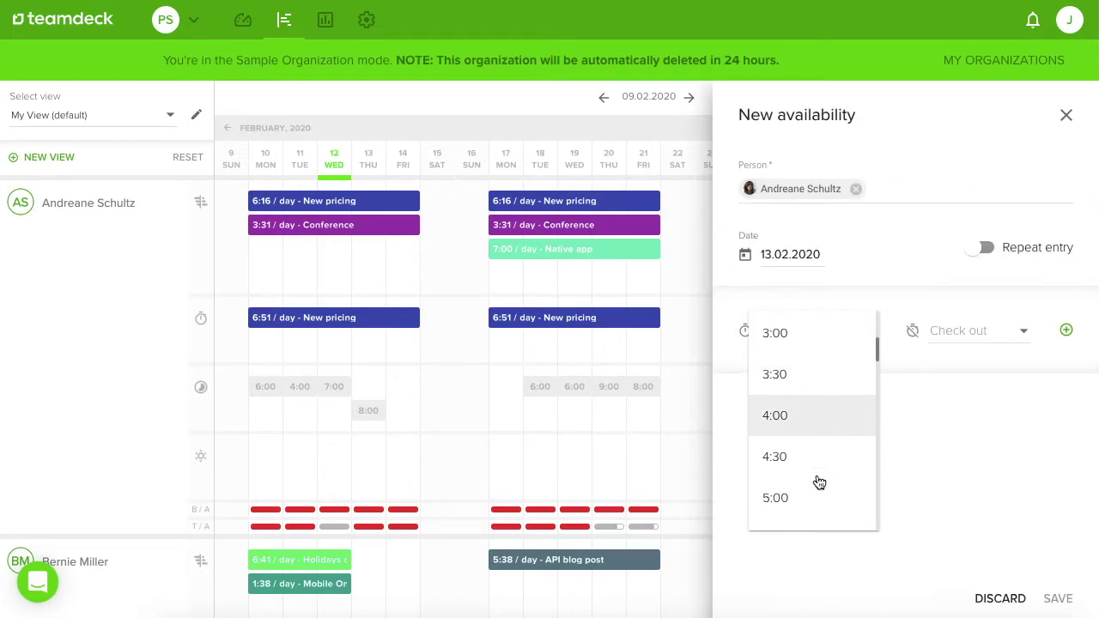
{"action": "left_click", "coordinate": [809, 453]}
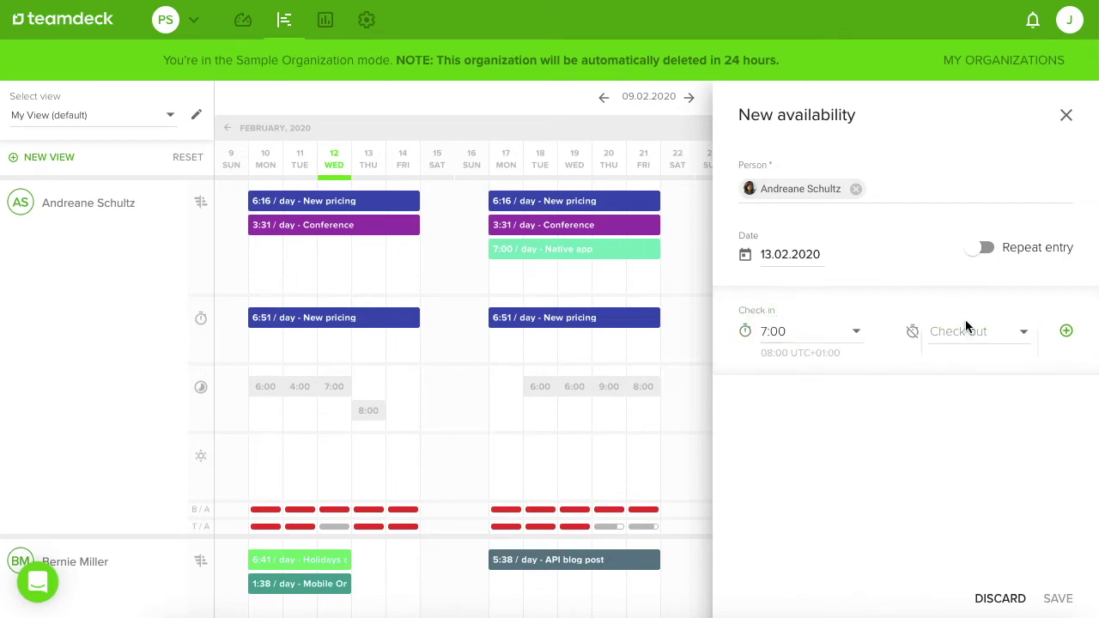
{"action": "left_click", "coordinate": [969, 329]}
{"action": "scroll", "coordinate": [985, 468], "scroll_direction": "down", "scroll_amount": 2}
{"action": "scroll", "coordinate": [986, 468], "scroll_direction": "down", "scroll_amount": 8}
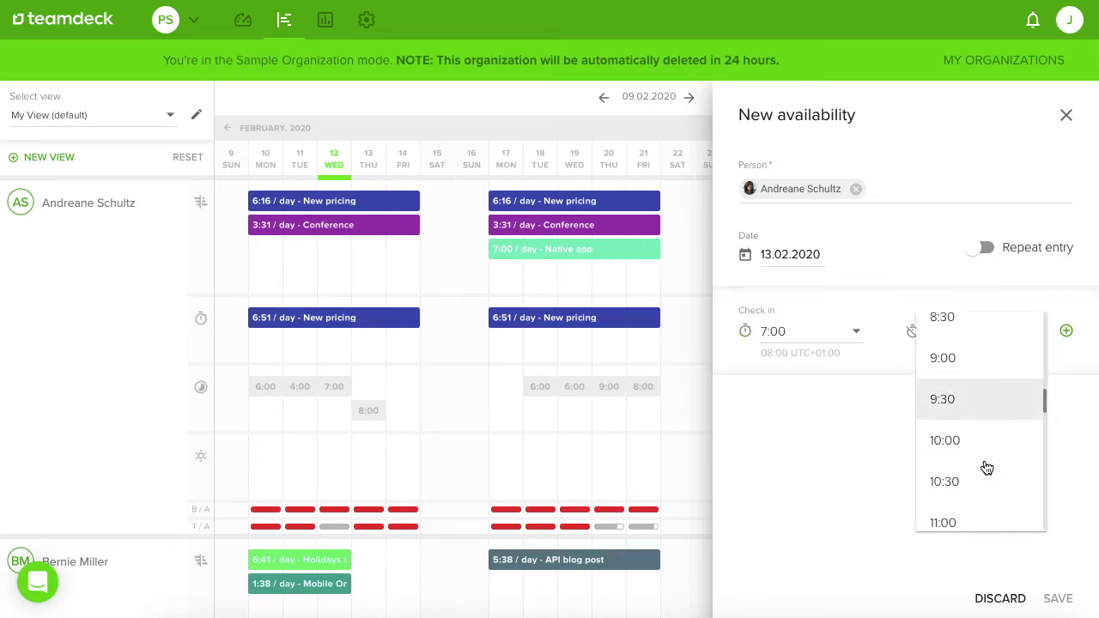
{"action": "left_click", "coordinate": [986, 460]}
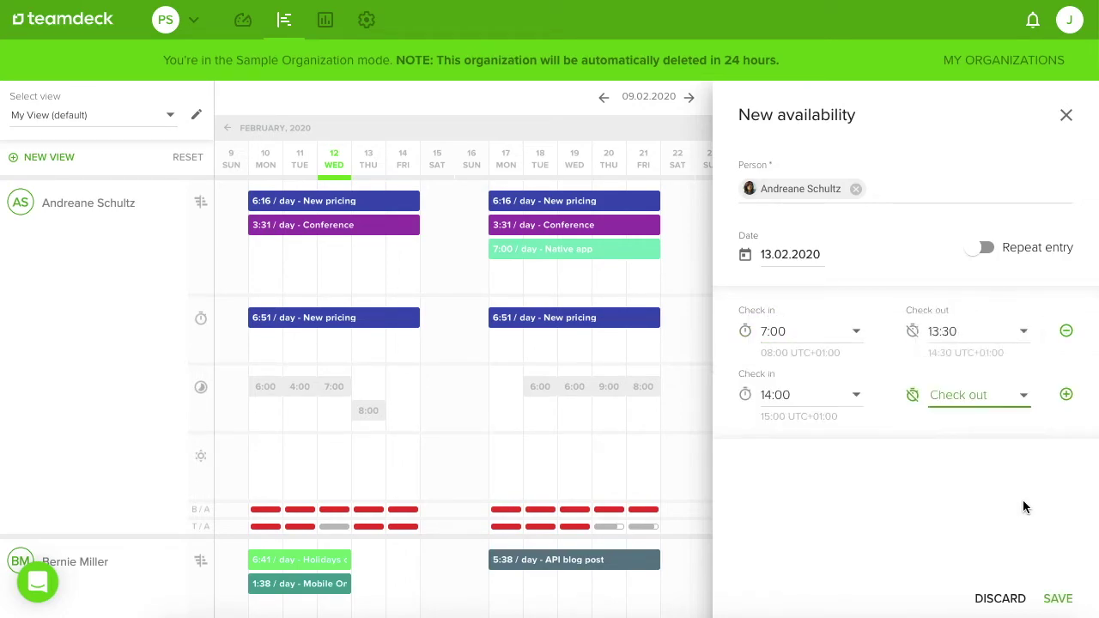
{"action": "left_click", "coordinate": [1057, 598]}
{"action": "left_click_drag", "start_coordinate": [510, 478], "coordinate": [611, 471]}
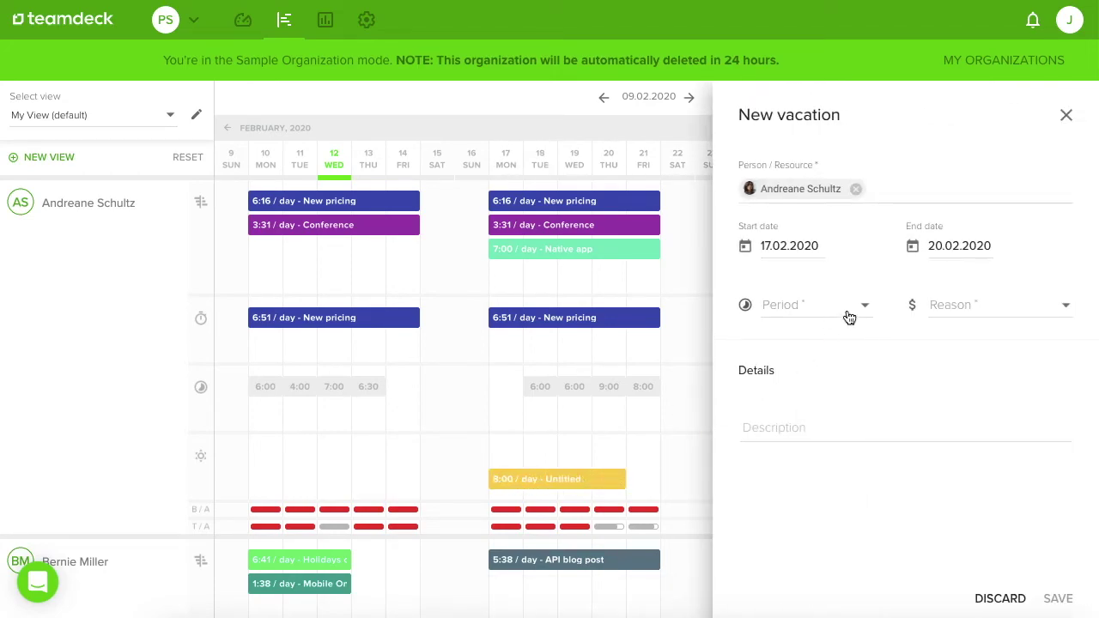
Save the 17–20 February vacation as Full day (8h) with Custom reason.
{"action": "left_click", "coordinate": [848, 317]}
{"action": "left_click", "coordinate": [849, 318]}
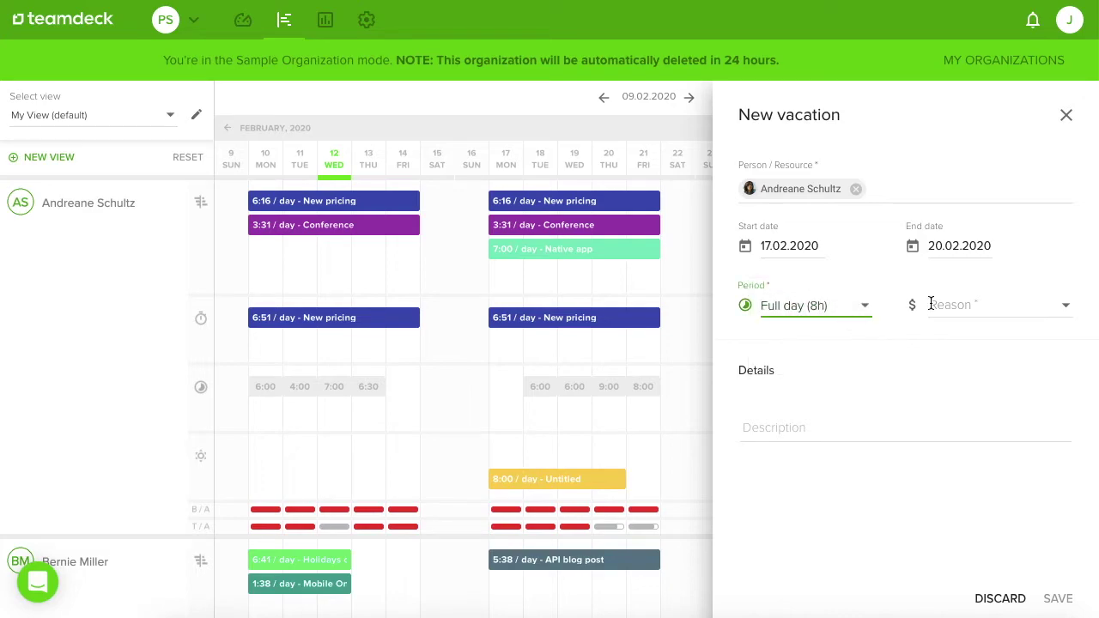
{"action": "left_click", "coordinate": [968, 304]}
{"action": "left_click", "coordinate": [971, 345]}
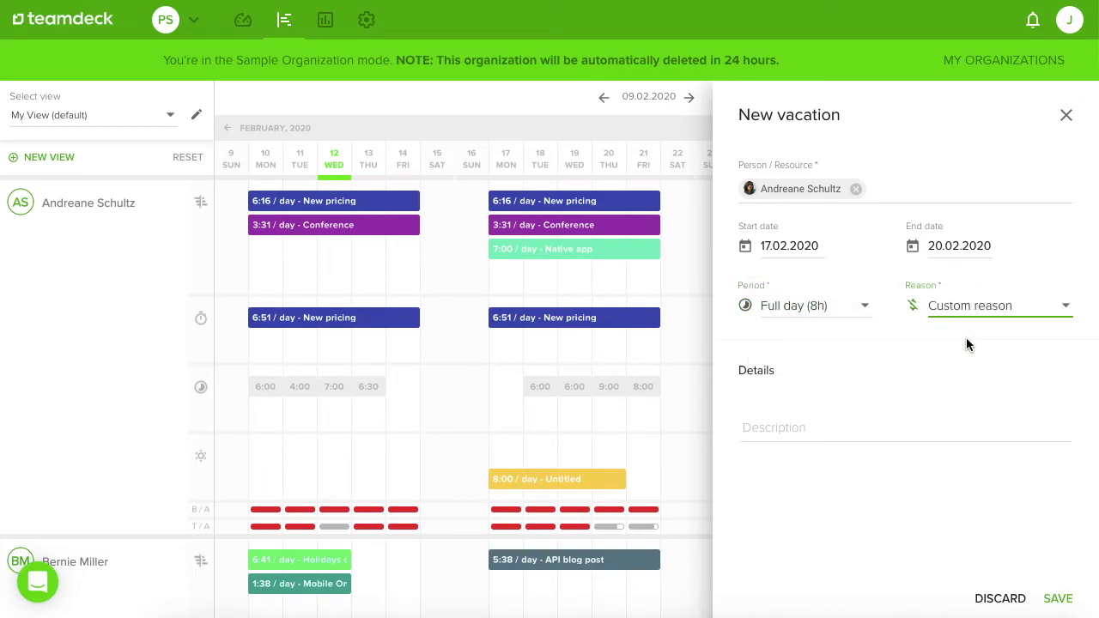
{"action": "left_click", "coordinate": [1058, 598]}
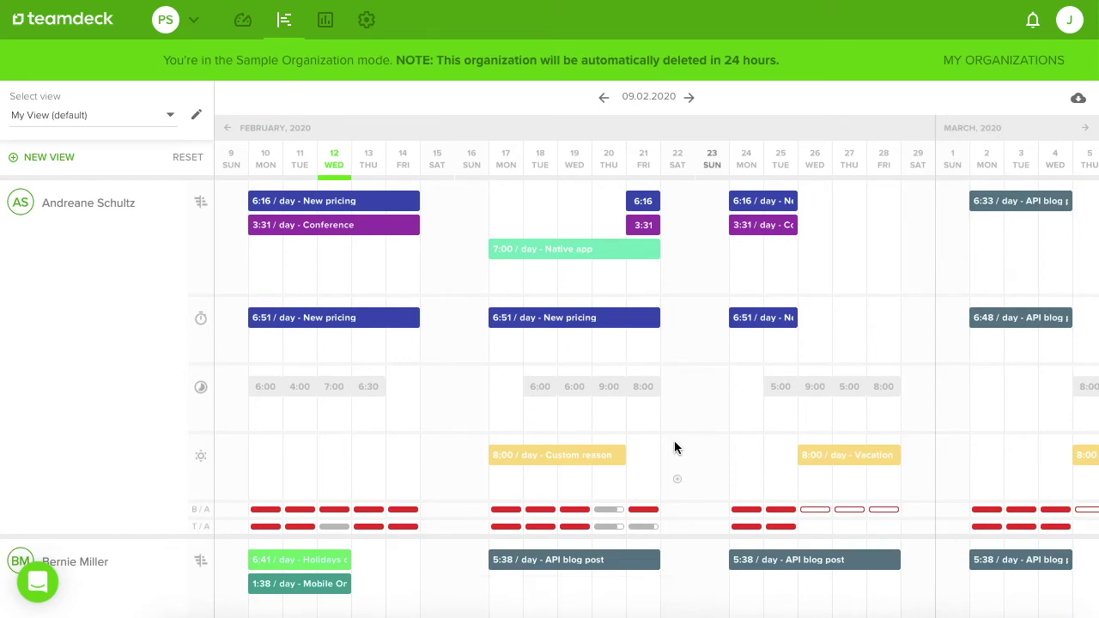
{"action": "scroll", "coordinate": [674, 441], "scroll_direction": "down", "scroll_amount": 4}
Open Reports and browse the Resources utilization - Marketing Specialist report.
{"action": "scroll", "coordinate": [673, 445], "scroll_direction": "down", "scroll_amount": 8}
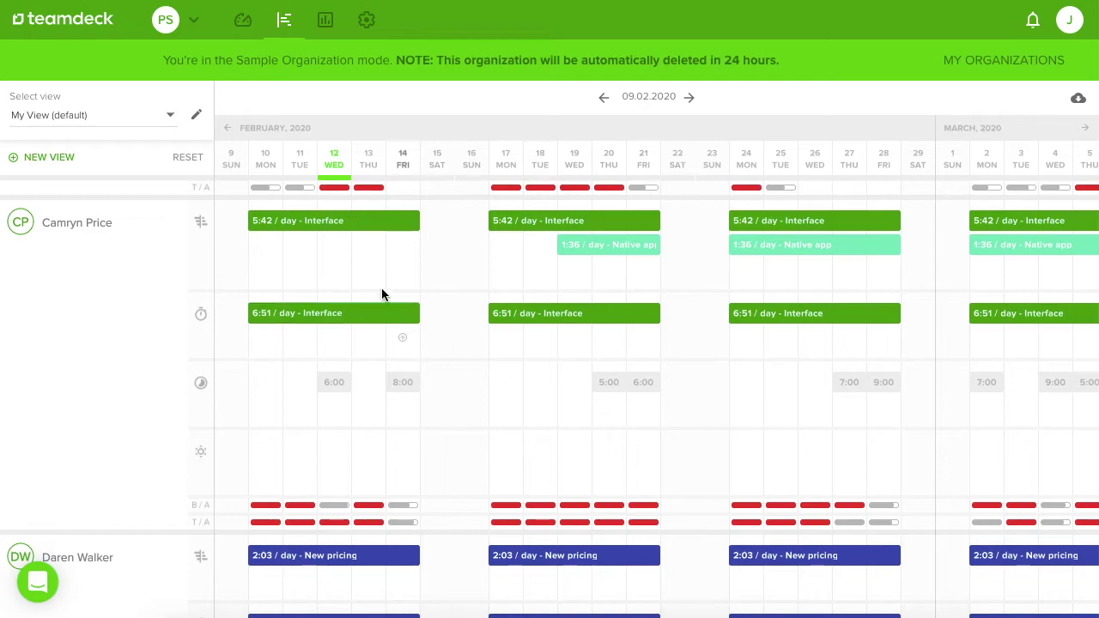
{"action": "left_click", "coordinate": [327, 26]}
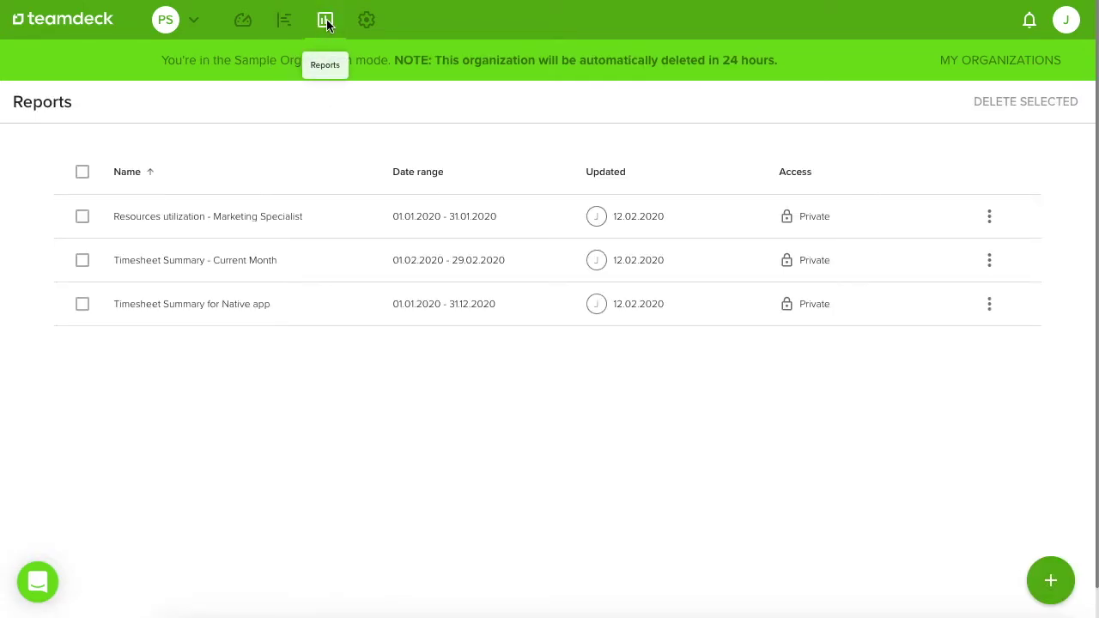
{"action": "left_click", "coordinate": [248, 220]}
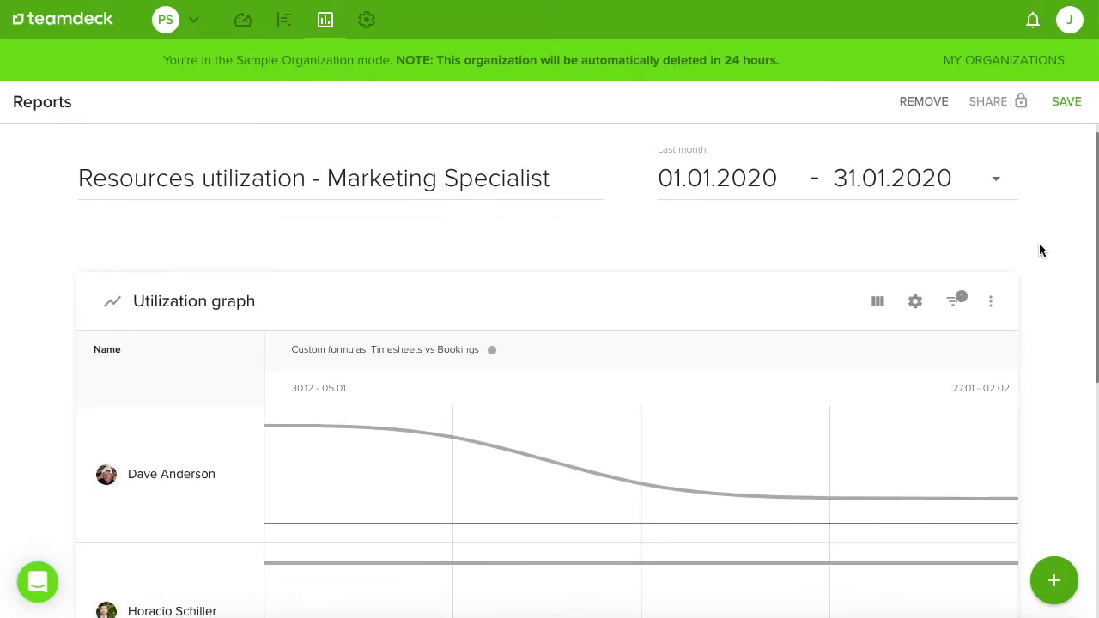
{"action": "scroll", "coordinate": [1039, 249], "scroll_direction": "down", "scroll_amount": 5}
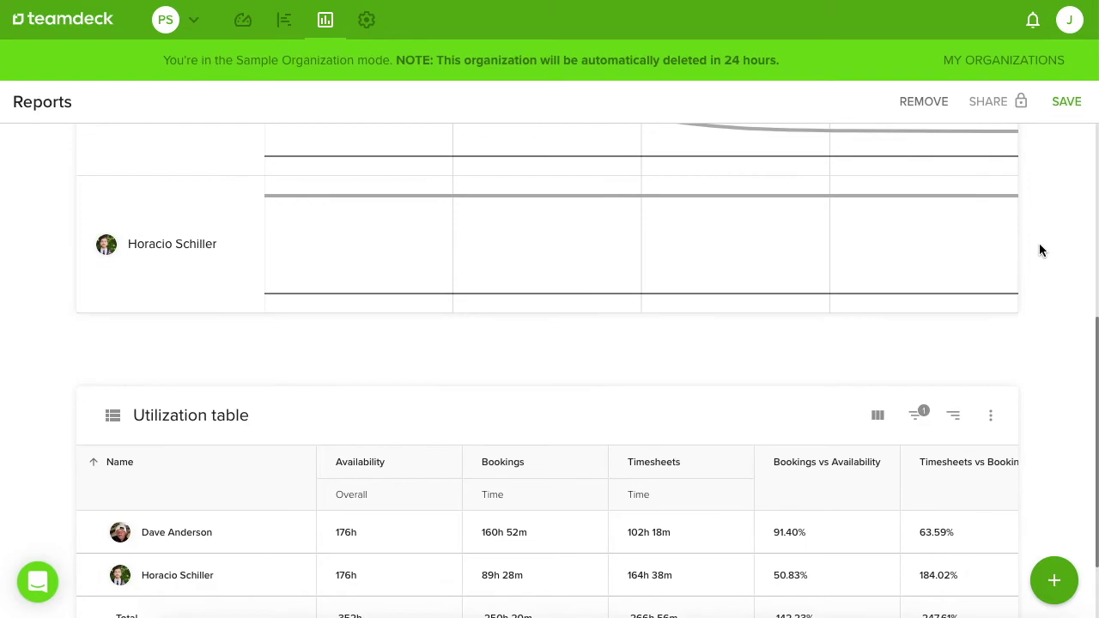
{"action": "scroll", "coordinate": [1038, 250], "scroll_direction": "down", "scroll_amount": 2}
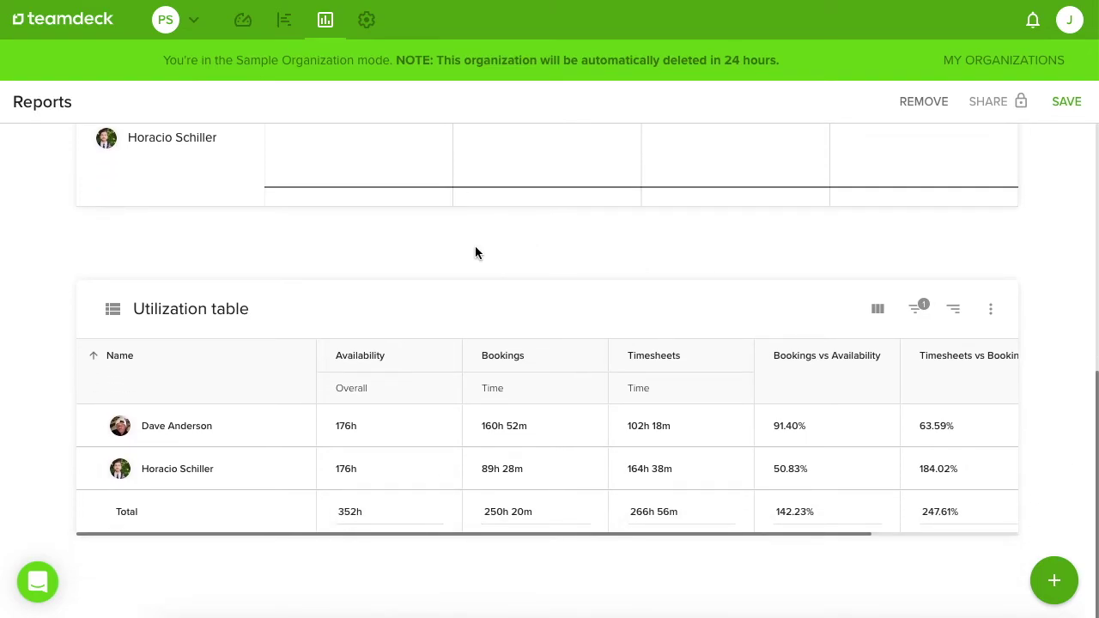
{"action": "scroll", "coordinate": [474, 246], "scroll_direction": "left", "scroll_amount": 5}
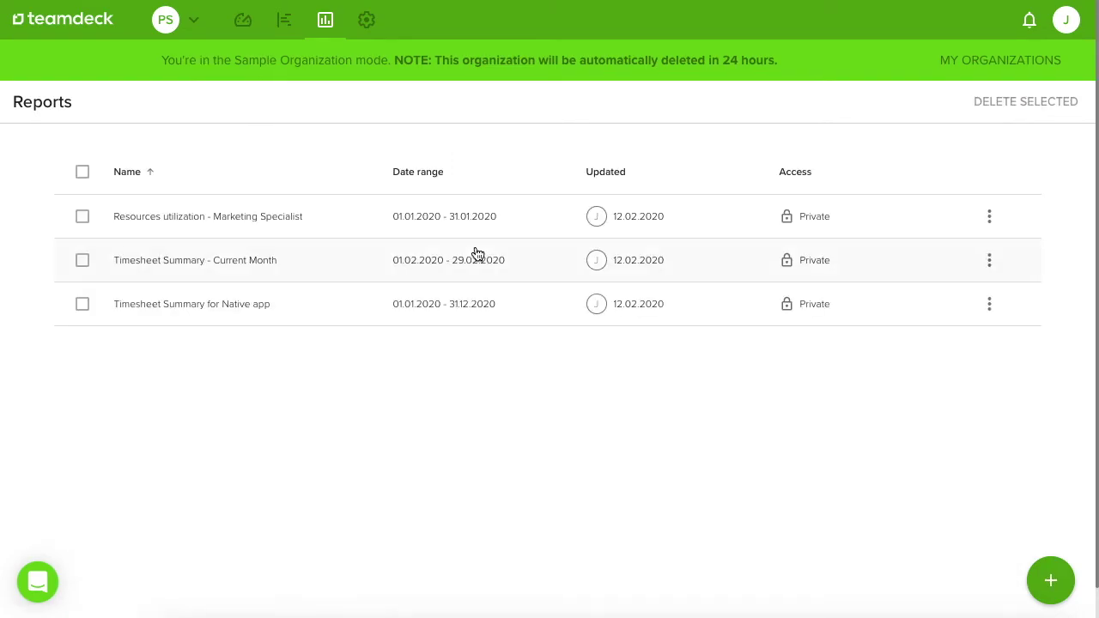
Create a new report from the Organization Report template.
{"action": "left_click", "coordinate": [1060, 594]}
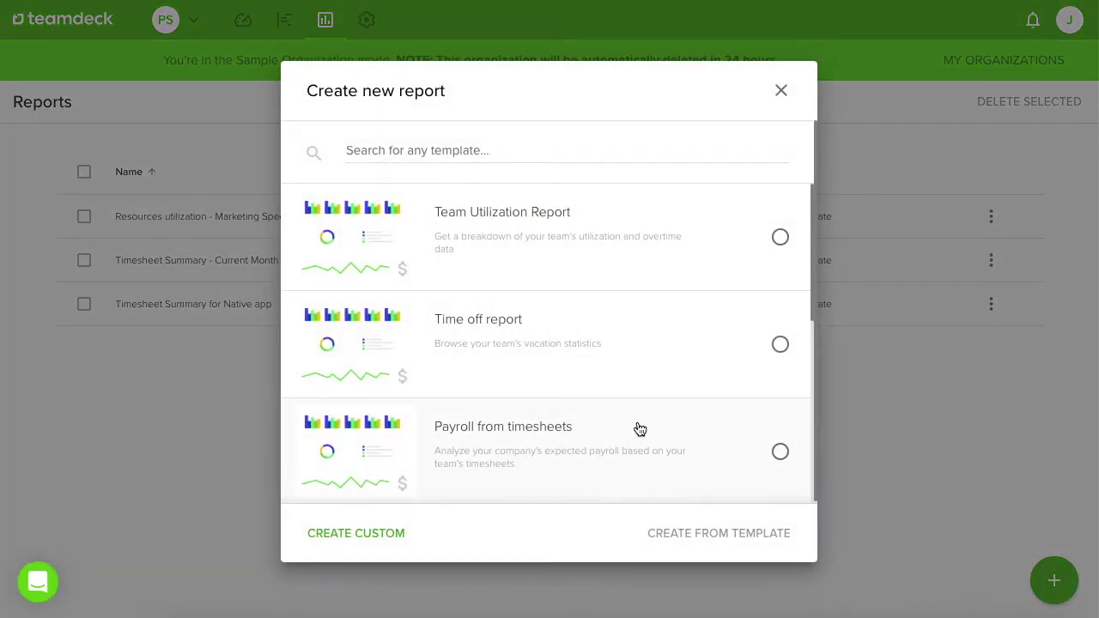
{"action": "scroll", "coordinate": [639, 429], "scroll_direction": "down", "scroll_amount": 5}
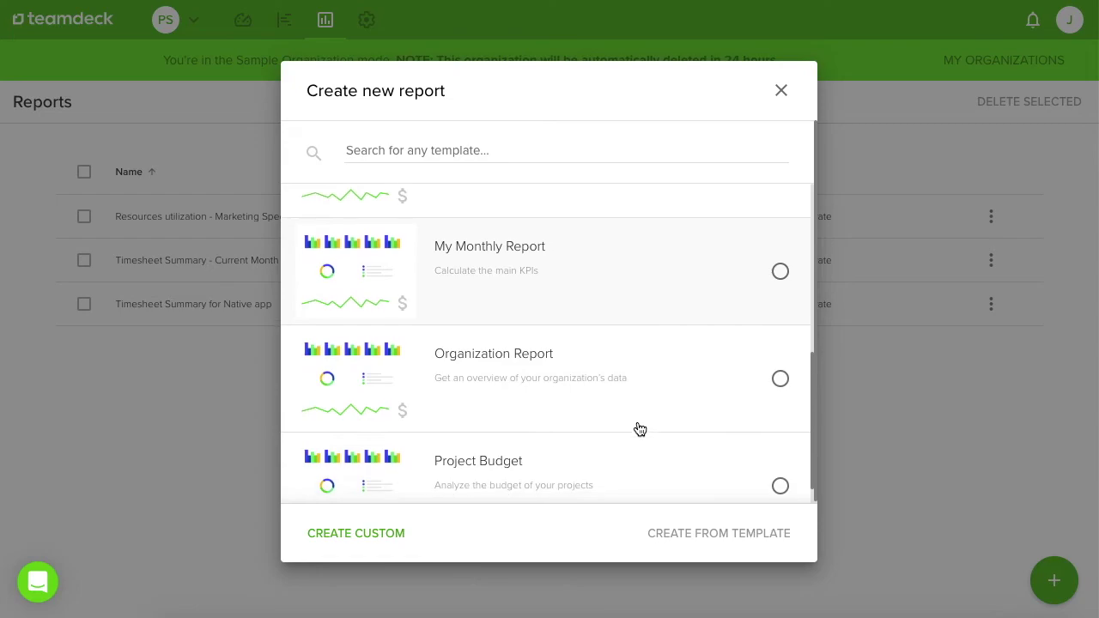
{"action": "left_click", "coordinate": [780, 379]}
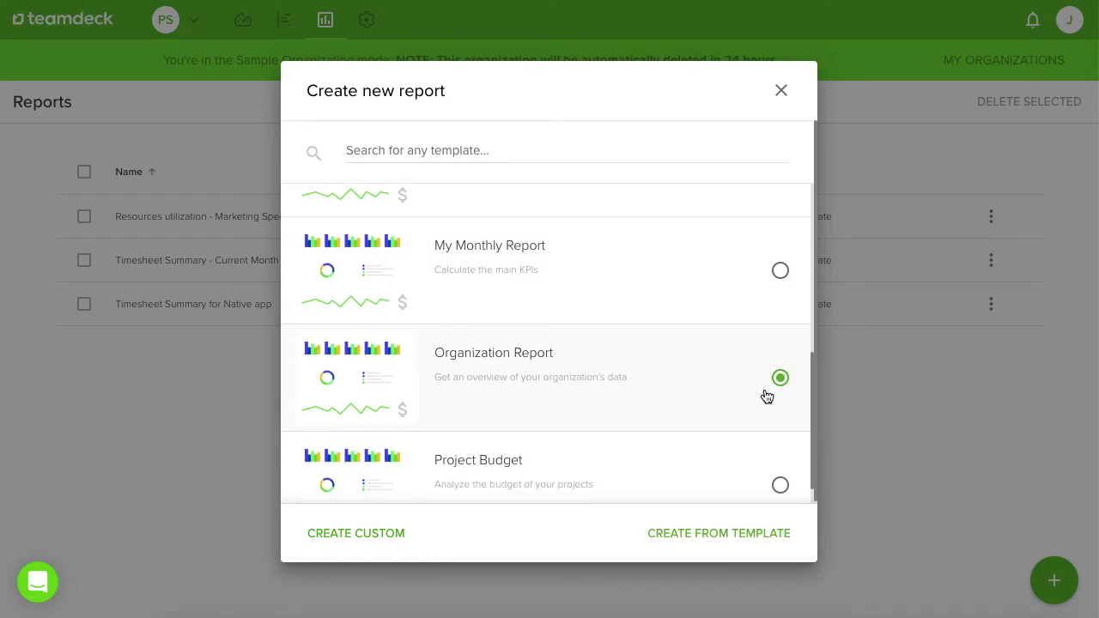
{"action": "left_click", "coordinate": [686, 539]}
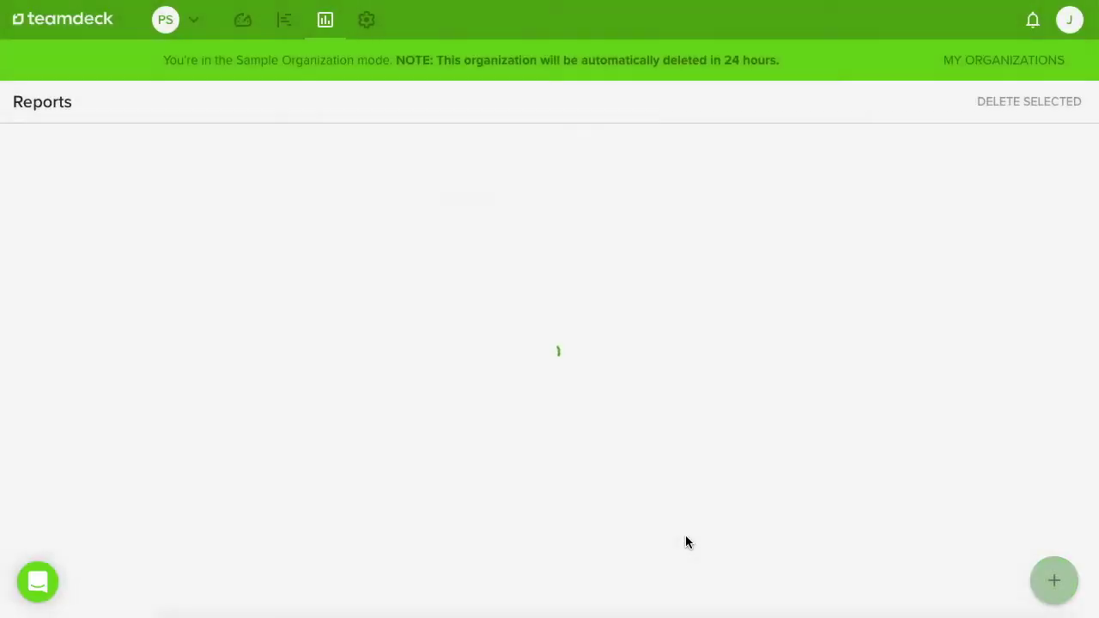
Expand the first person's row in People and Projects to show their hours per project.
{"action": "scroll", "coordinate": [1059, 282], "scroll_direction": "down", "scroll_amount": 3}
{"action": "scroll", "coordinate": [1059, 282], "scroll_direction": "down", "scroll_amount": 5}
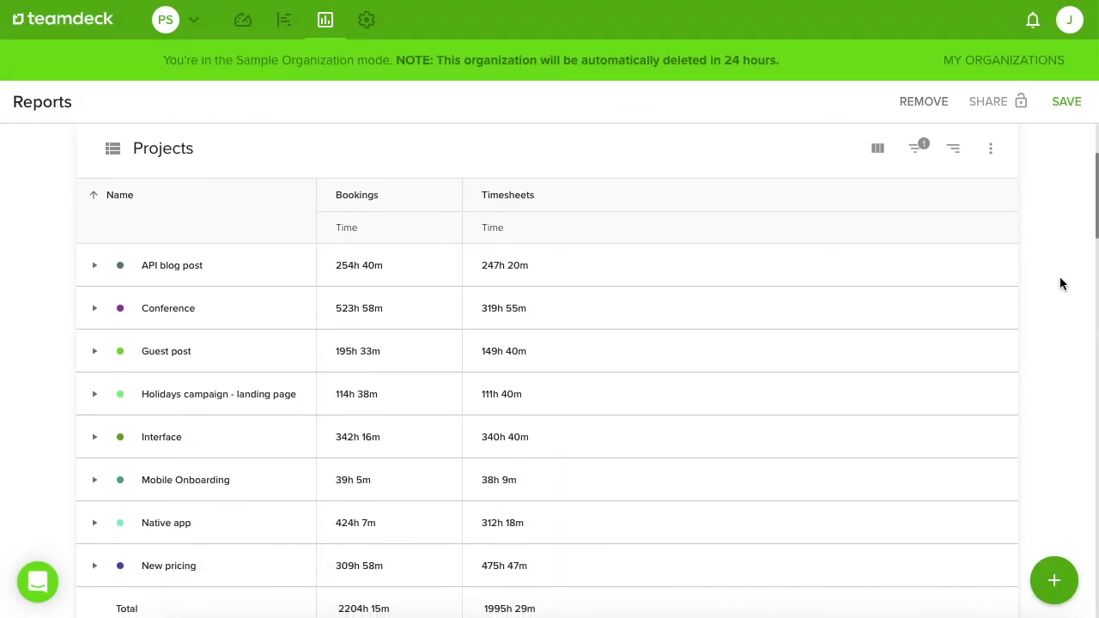
{"action": "scroll", "coordinate": [1059, 282], "scroll_direction": "down", "scroll_amount": 4}
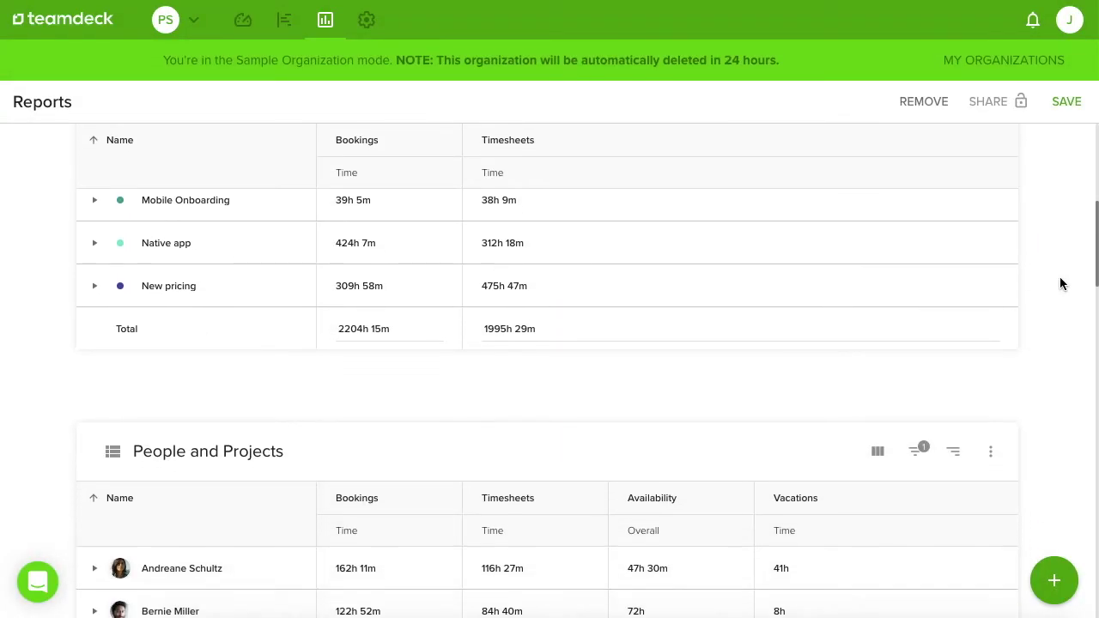
{"action": "scroll", "coordinate": [1059, 283], "scroll_direction": "down", "scroll_amount": 2}
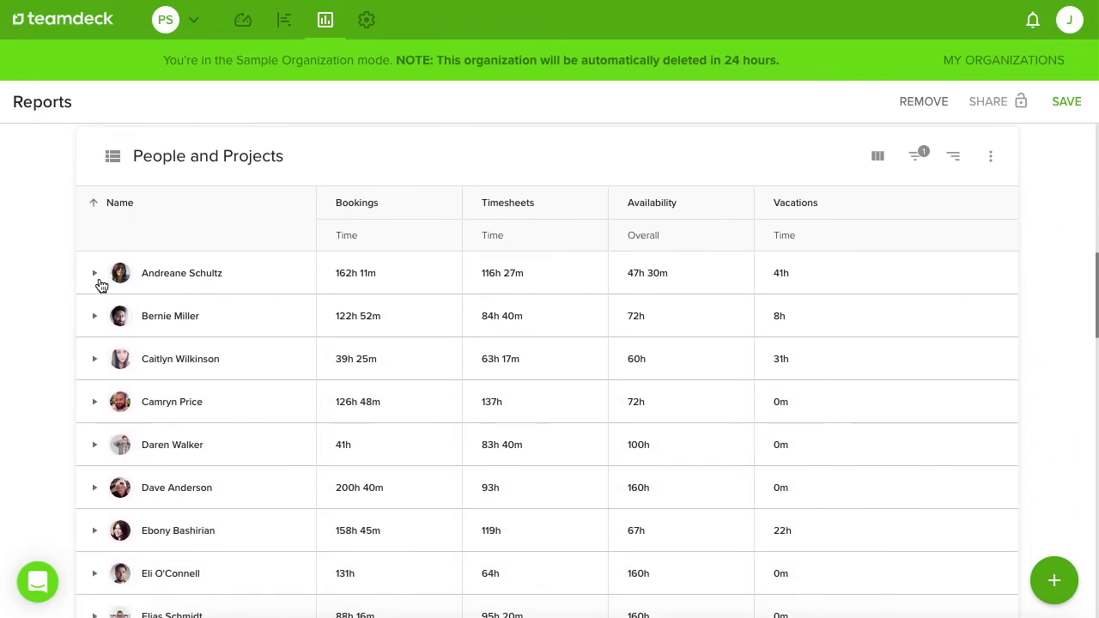
{"action": "left_click", "coordinate": [94, 275]}
Scroll through the rest of the report, including Tracked data, and open the help messenger.
{"action": "scroll", "coordinate": [61, 388], "scroll_direction": "down", "scroll_amount": 5}
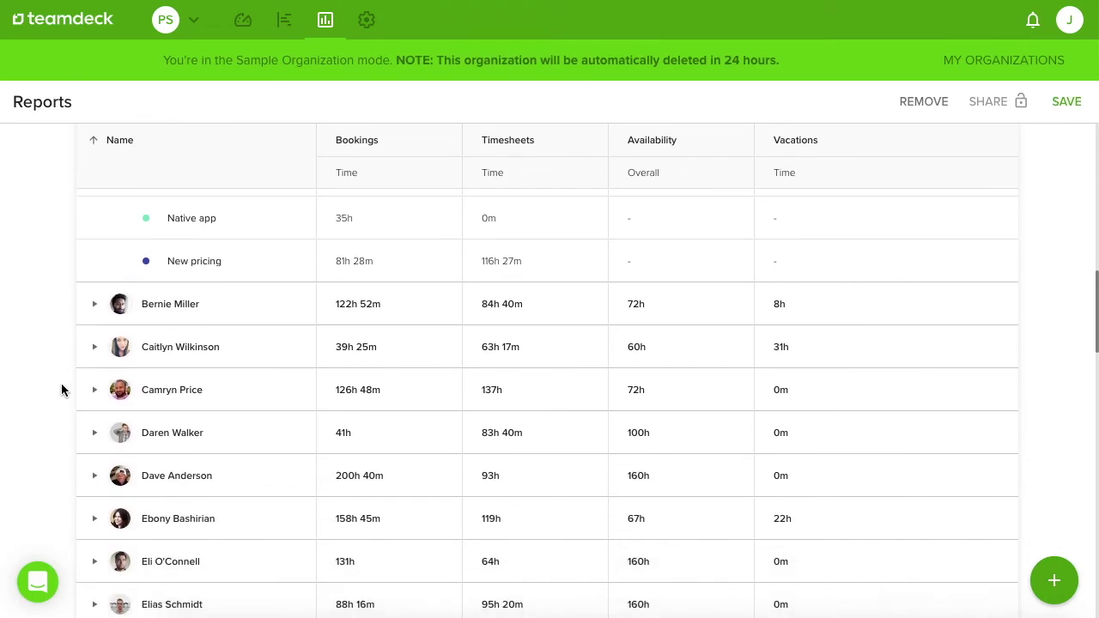
{"action": "scroll", "coordinate": [61, 390], "scroll_direction": "down", "scroll_amount": 6}
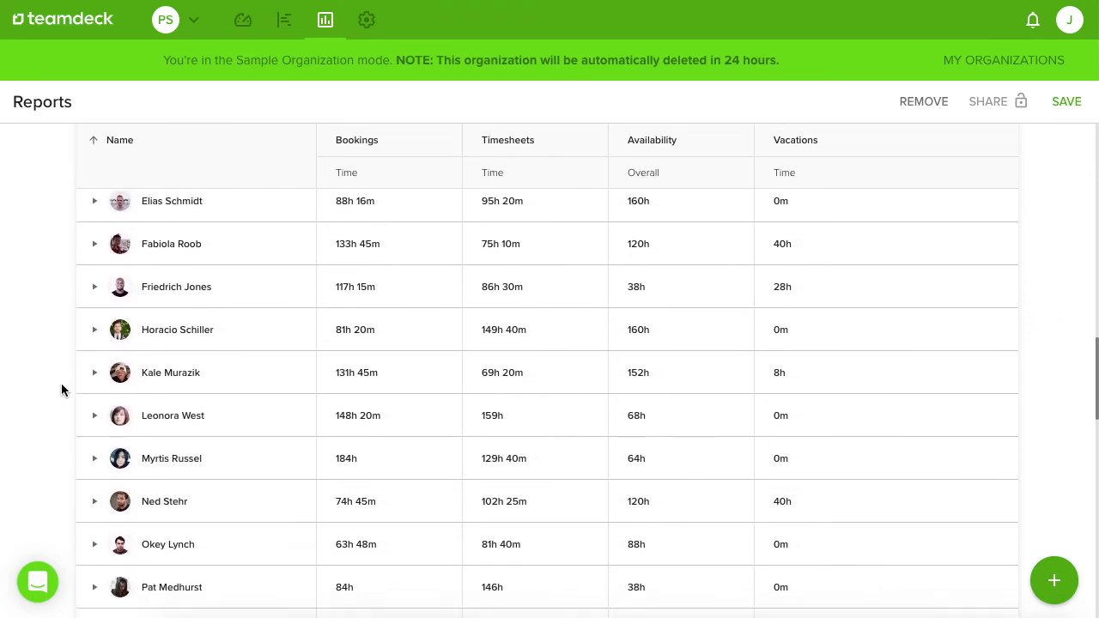
{"action": "scroll", "coordinate": [61, 391], "scroll_direction": "down", "scroll_amount": 5}
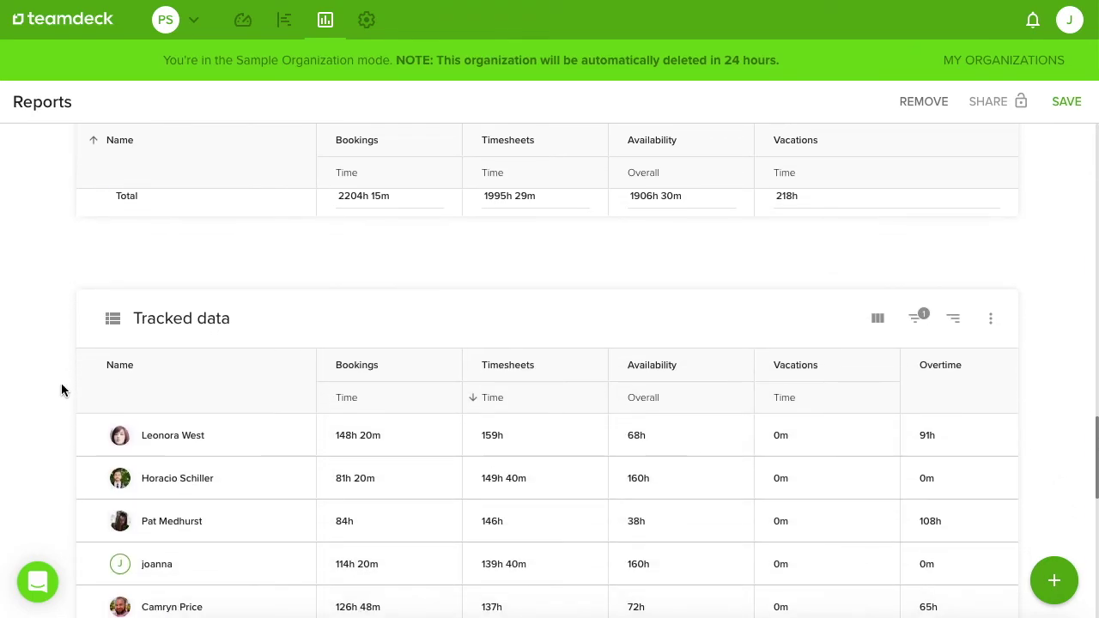
{"action": "scroll", "coordinate": [61, 391], "scroll_direction": "down", "scroll_amount": 1}
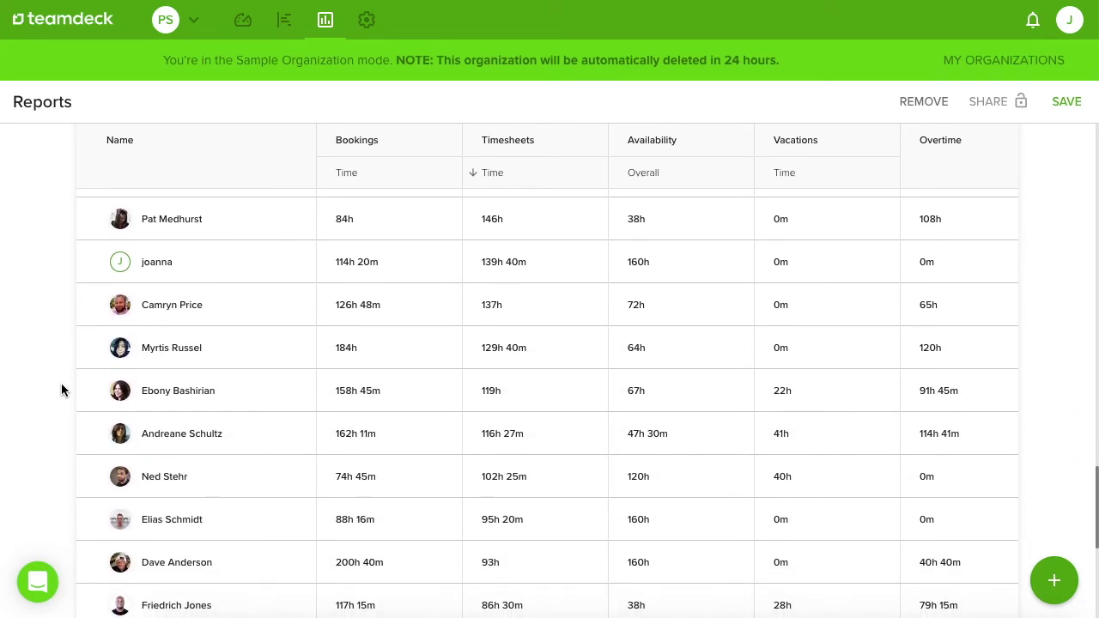
{"action": "left_click", "coordinate": [41, 583]}
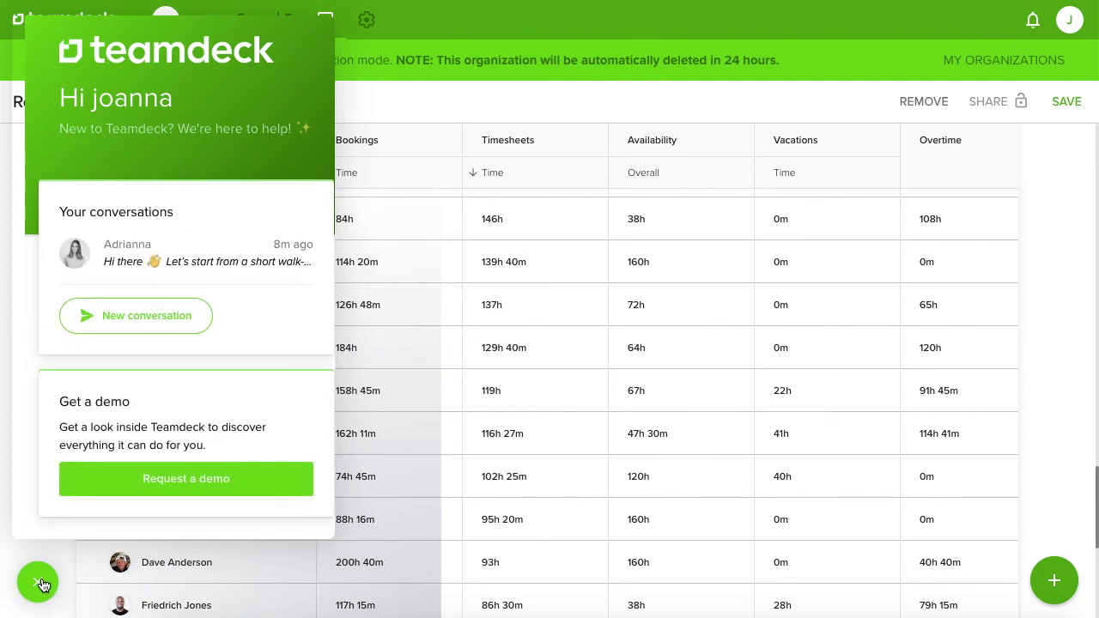
Start a new support conversation and type the greeting 'Hi'.
{"action": "left_click", "coordinate": [152, 327]}
{"action": "type", "text": "Hi A"}
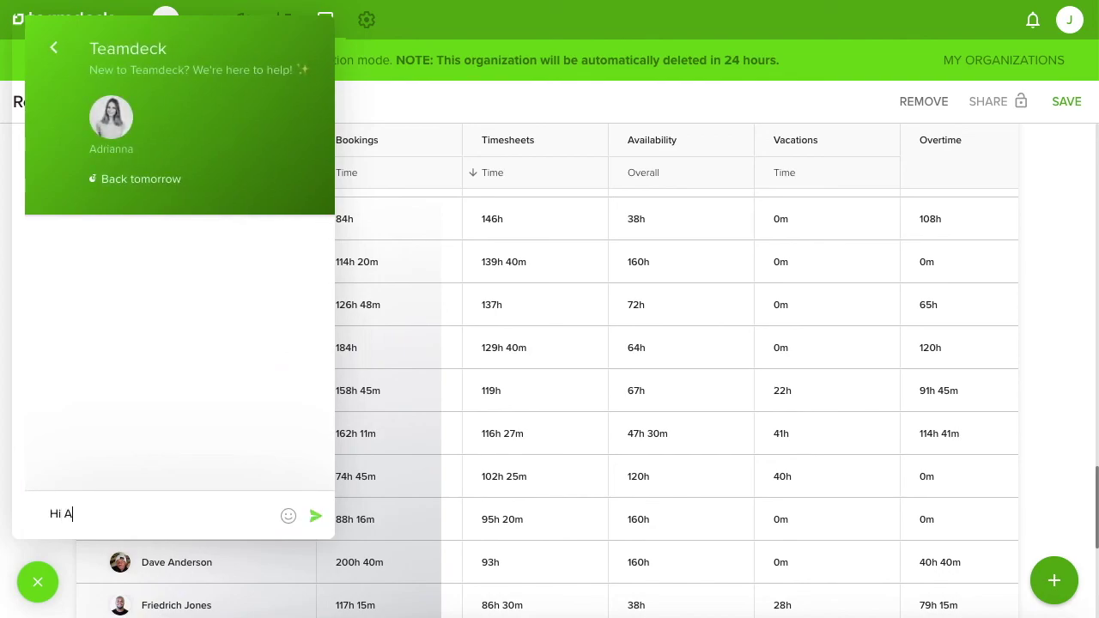